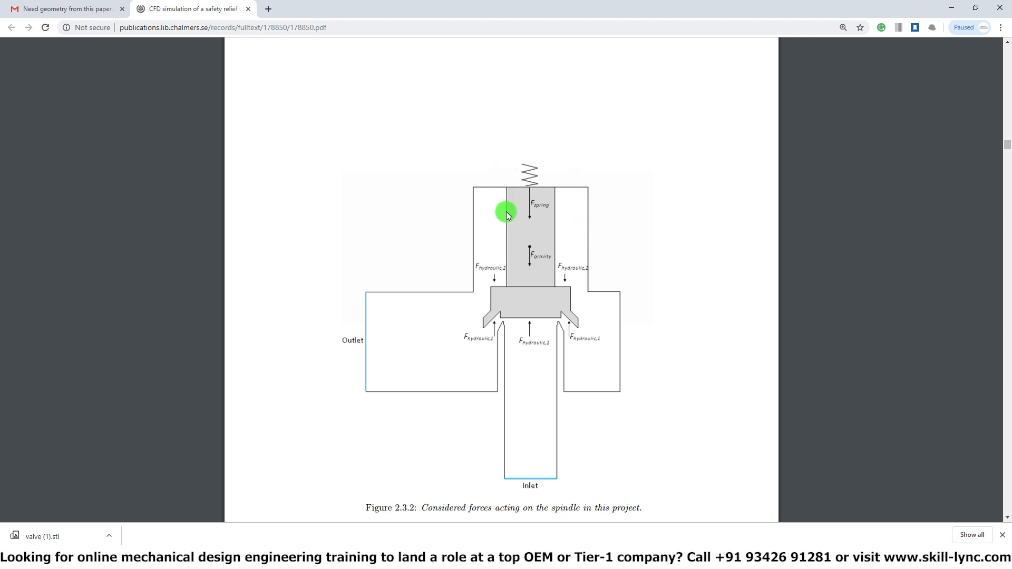
# Step: Search the safety relief valve thesis PDF for "7." to consult the spring settings and spindle mass
pyautogui.hotkey('ctrl', 'f')
pyautogui.write('7.')
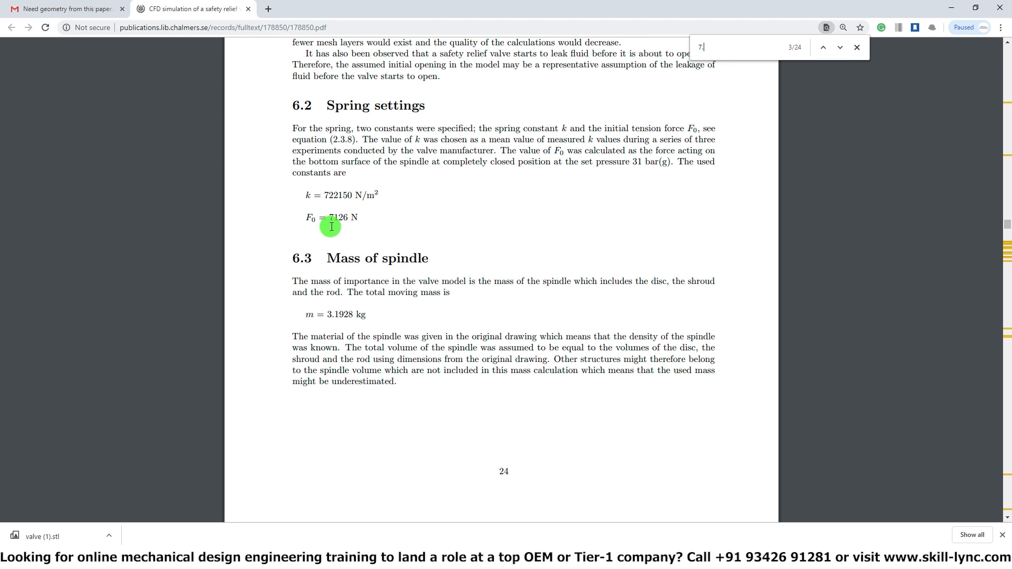
# Step: Switch to CONVERGE Studio and scale the entire valve surface uniformly by 0.001 about the origin 0, 0, 0
pyautogui.click(330, 544)
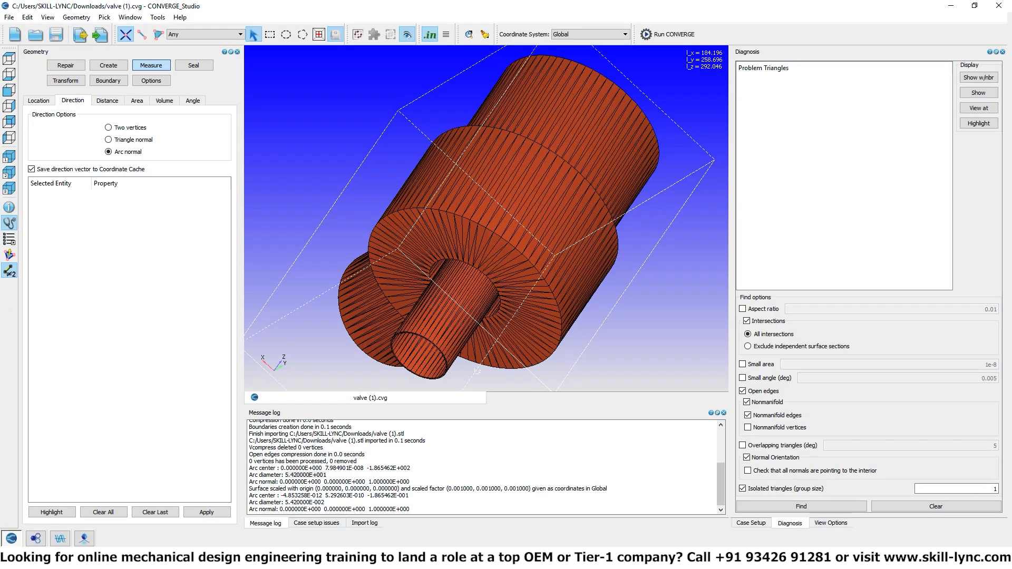
pyautogui.scroll(-4, 369, 179)
pyautogui.moveTo(369, 178); pyautogui.dragTo(547, 195)
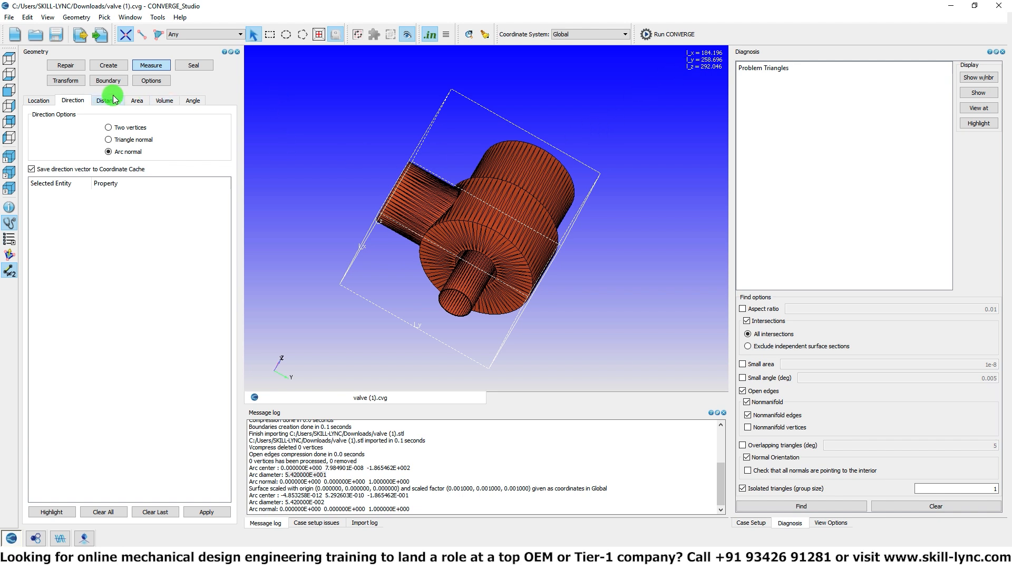
pyautogui.click(66, 81)
pyautogui.click(100, 100)
pyautogui.moveTo(61, 181); pyautogui.dragTo(3, 177)
pyautogui.click(129, 512)
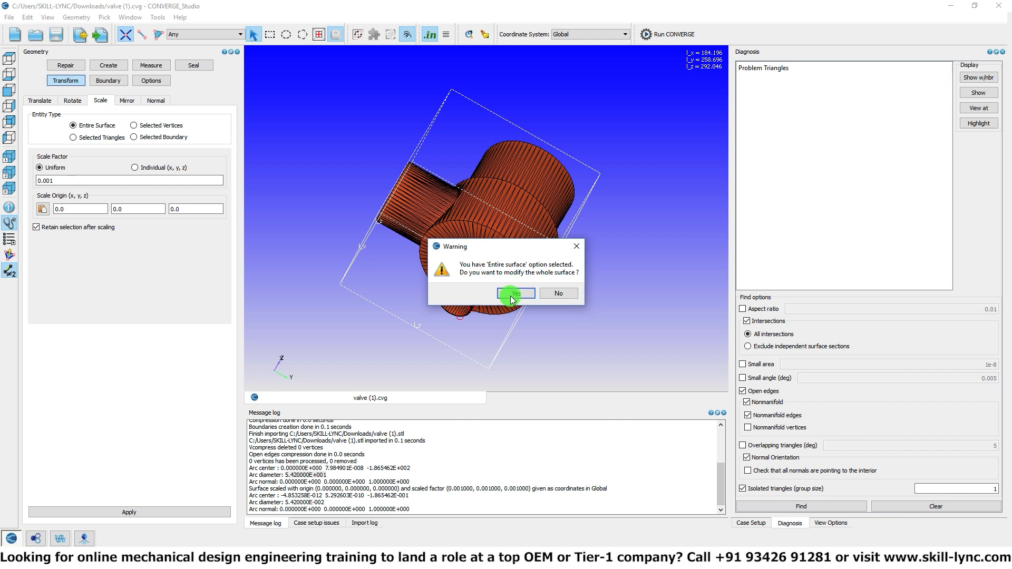
pyautogui.click(514, 295)
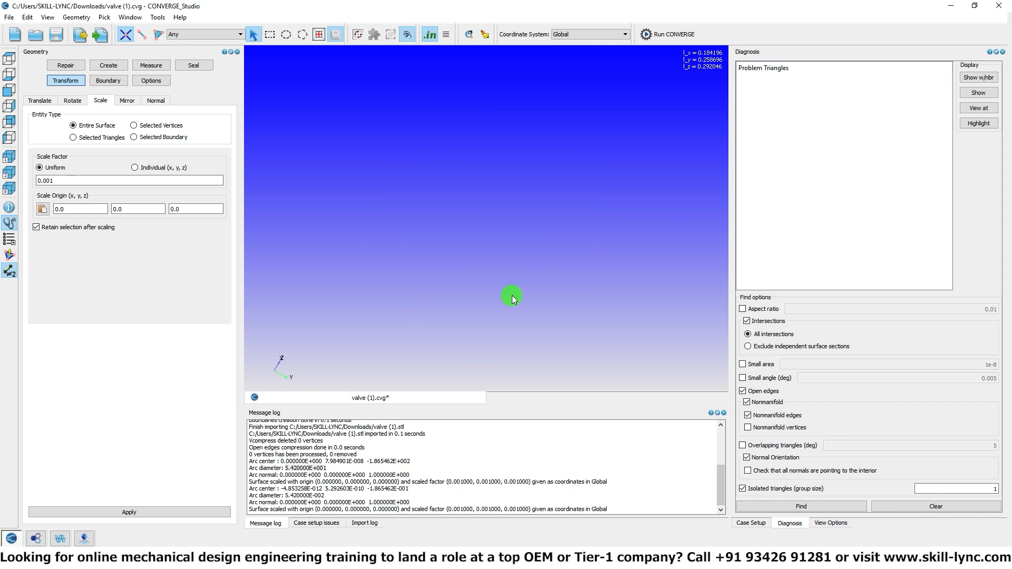
# Step: Select all triangles on the valve's negative-X half, from the body through the outlet pipe, and hide them
pyautogui.click(7, 92)
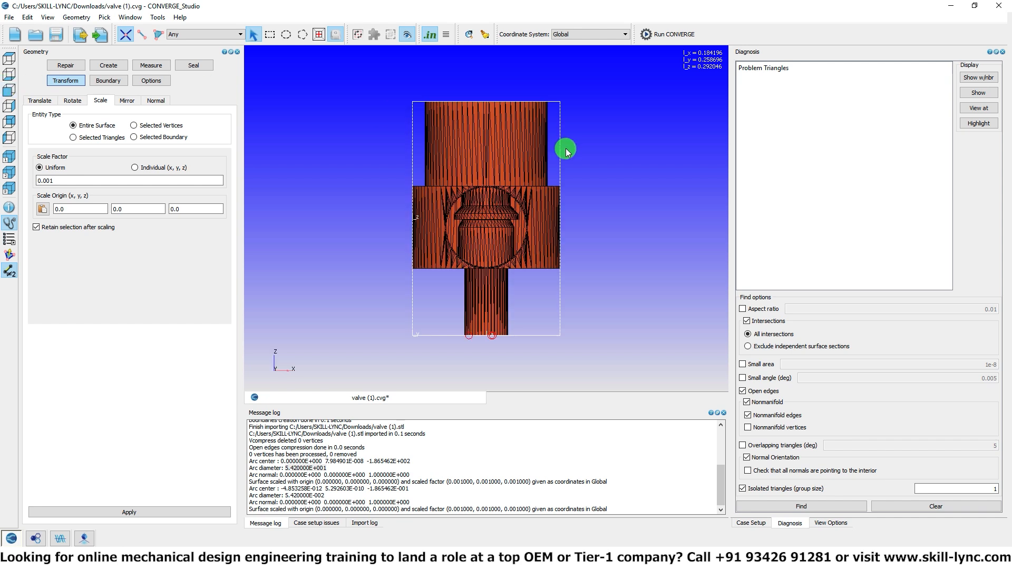
pyautogui.moveTo(600, 230); pyautogui.dragTo(515, 169)
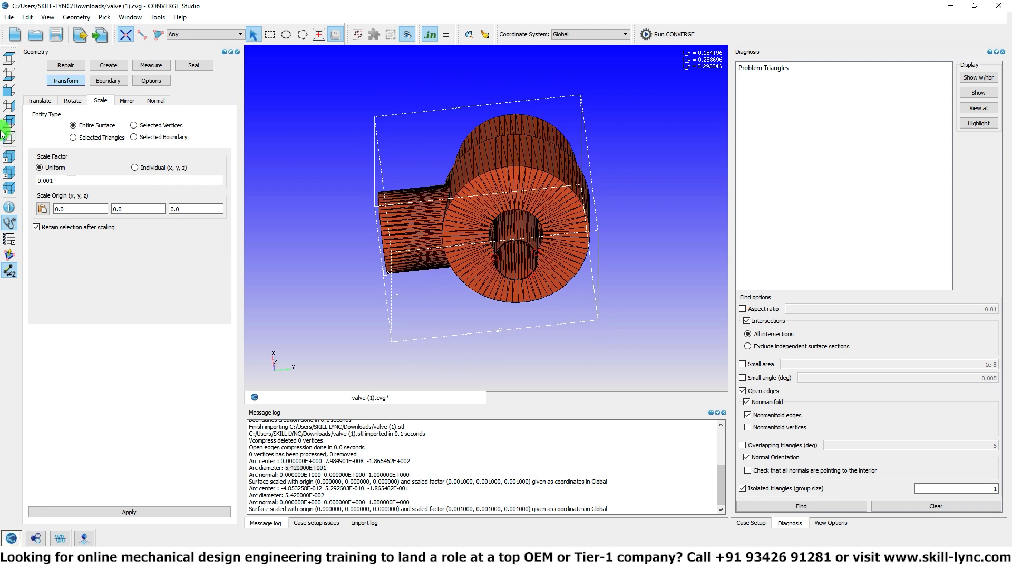
pyautogui.click(7, 93)
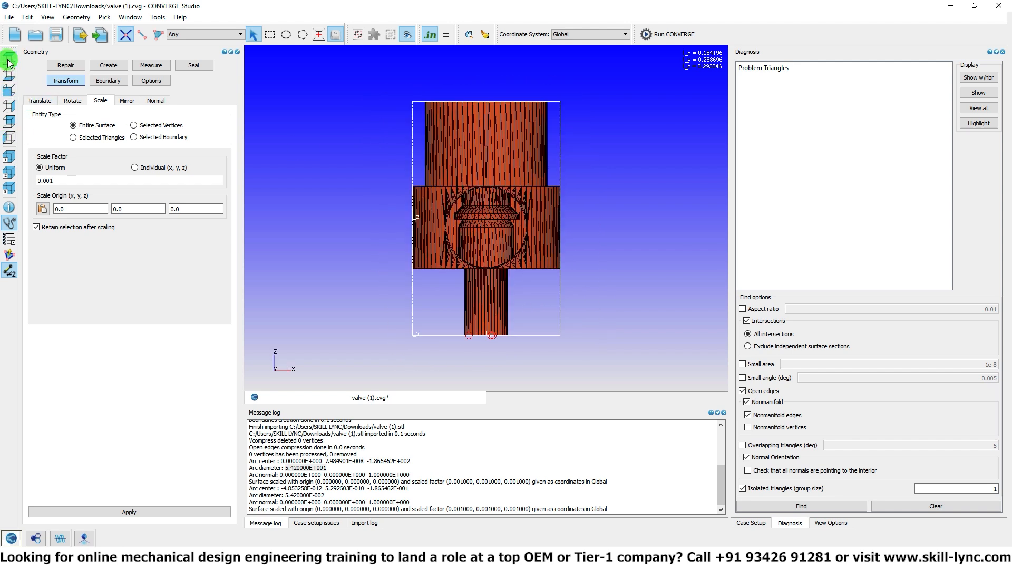
pyautogui.click(8, 60)
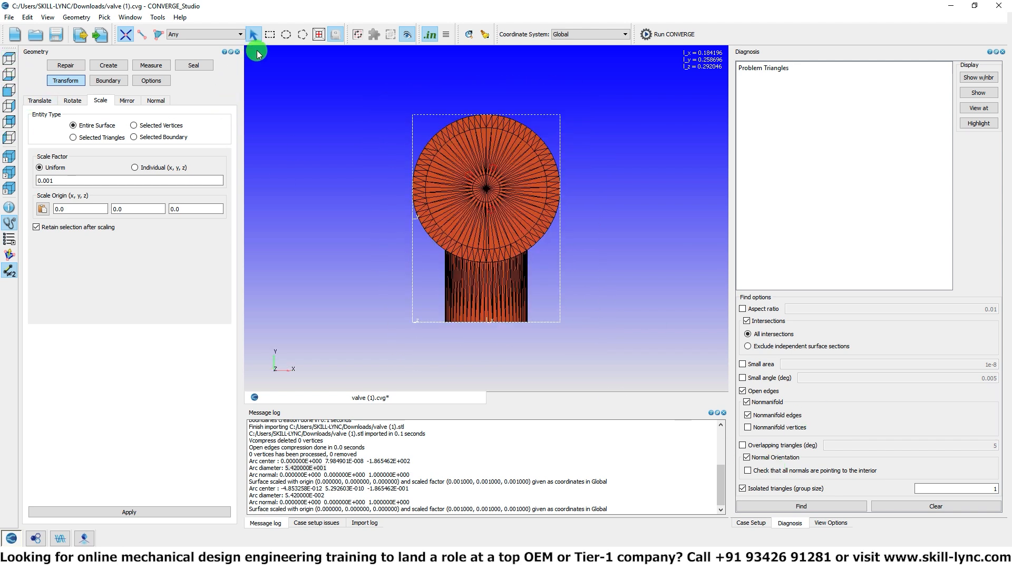
pyautogui.click(270, 34)
pyautogui.moveTo(390, 95); pyautogui.dragTo(476, 285)
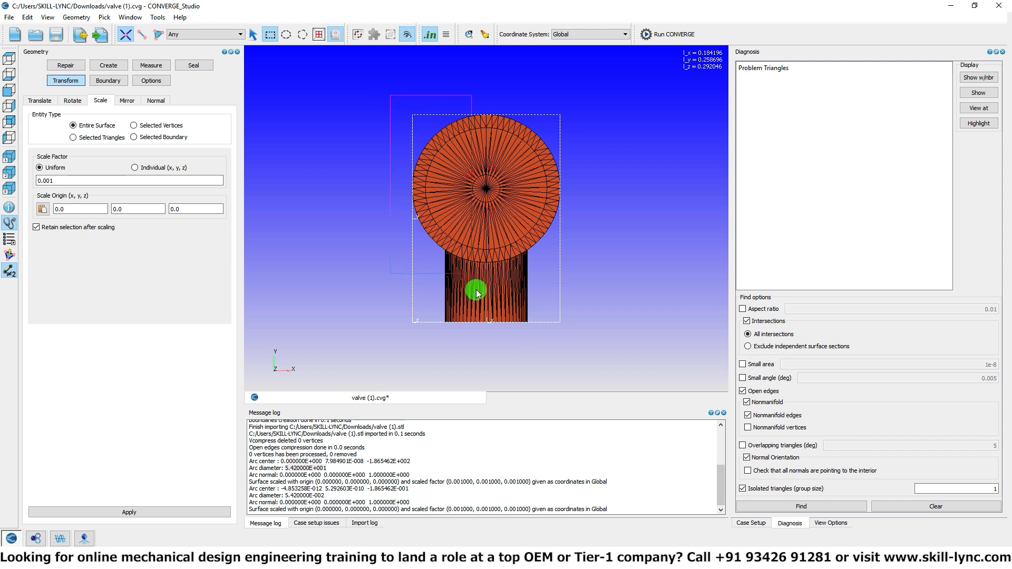
pyautogui.moveTo(486, 348); pyautogui.dragTo(486, 348)
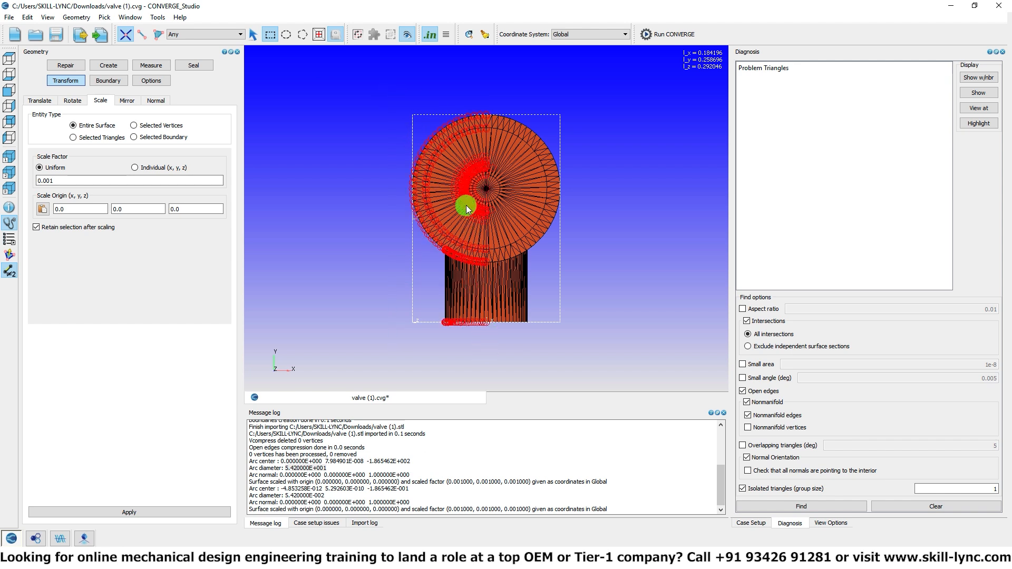
pyautogui.press('3')
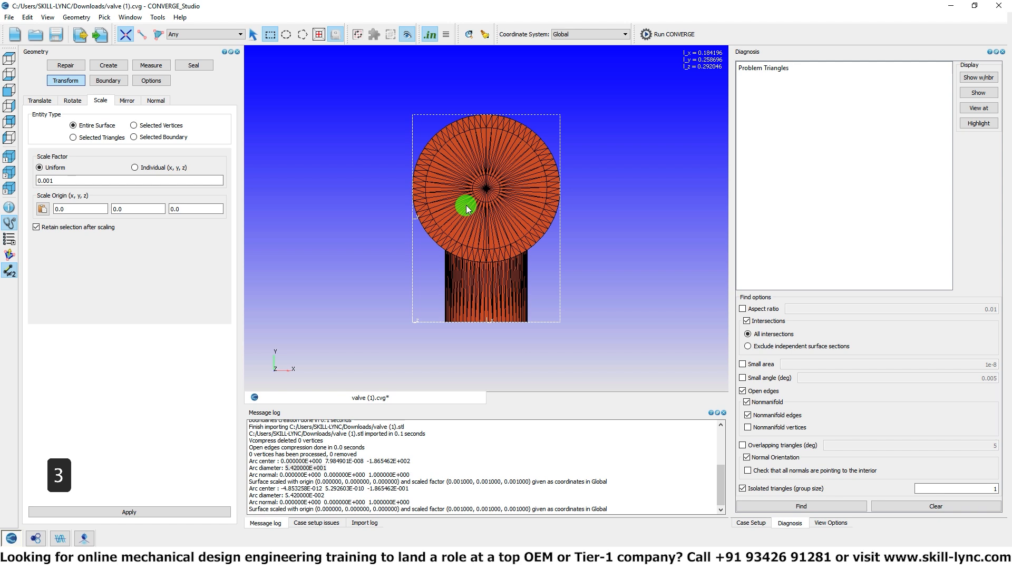
pyautogui.moveTo(386, 91); pyautogui.dragTo(486, 348)
pyautogui.hotkey('ctrl', 'h')
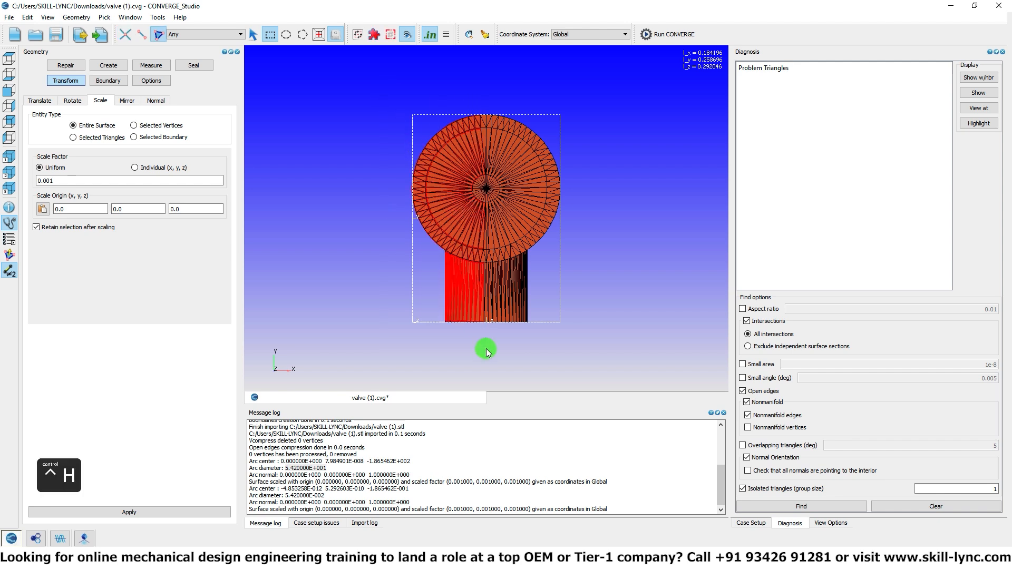
pyautogui.rightClick(451, 207)
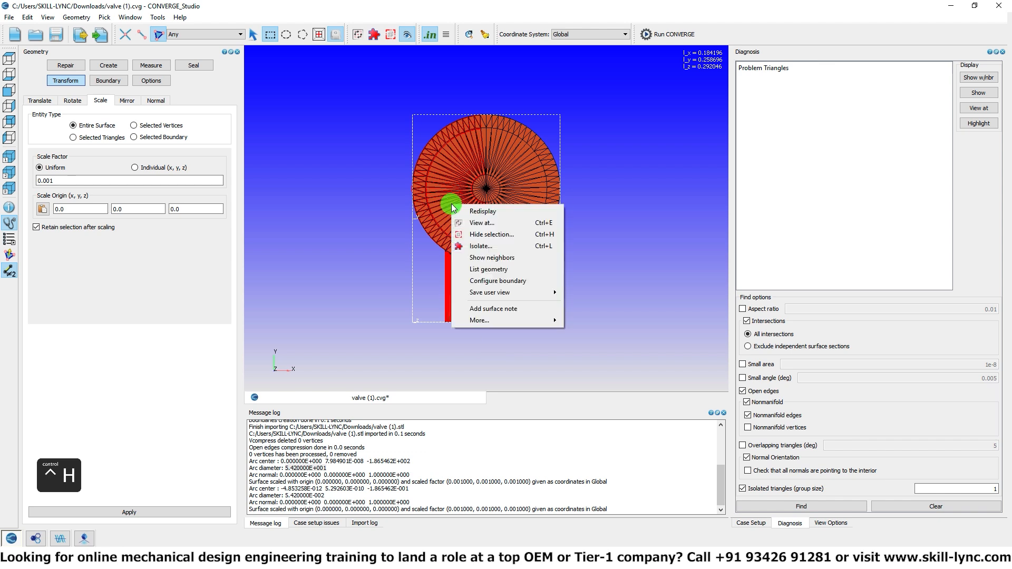
pyautogui.click(465, 234)
# Step: Examine the cut-open valve's interior and the wall thickness at the outlet pipe's rim, and redisplay the hidden triangles
pyautogui.moveTo(436, 275); pyautogui.dragTo(537, 203)
pyautogui.moveTo(507, 320); pyautogui.dragTo(471, 338)
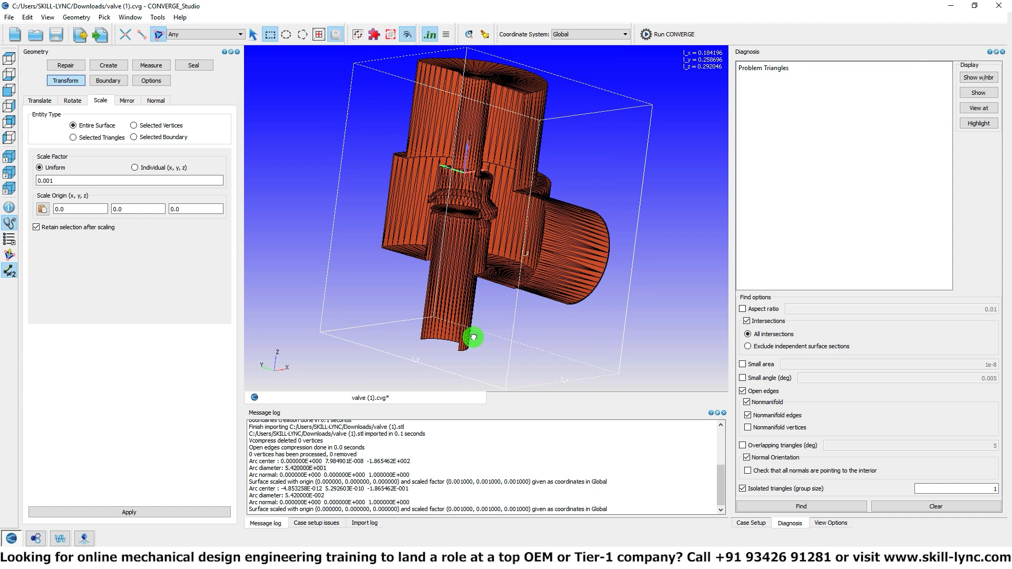
pyautogui.scroll(5, 553, 283)
pyautogui.moveTo(647, 245); pyautogui.dragTo(481, 221, button='middle')
pyautogui.scroll(3, 514, 187)
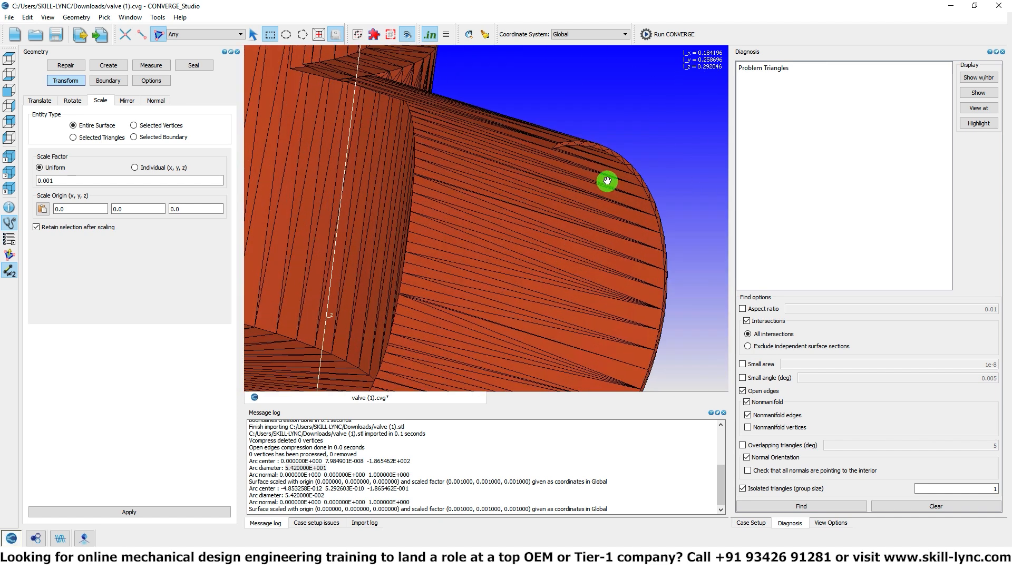
pyautogui.moveTo(605, 181); pyautogui.dragTo(506, 214, button='middle')
pyautogui.scroll(3, 494, 201)
pyautogui.scroll(2, 489, 168)
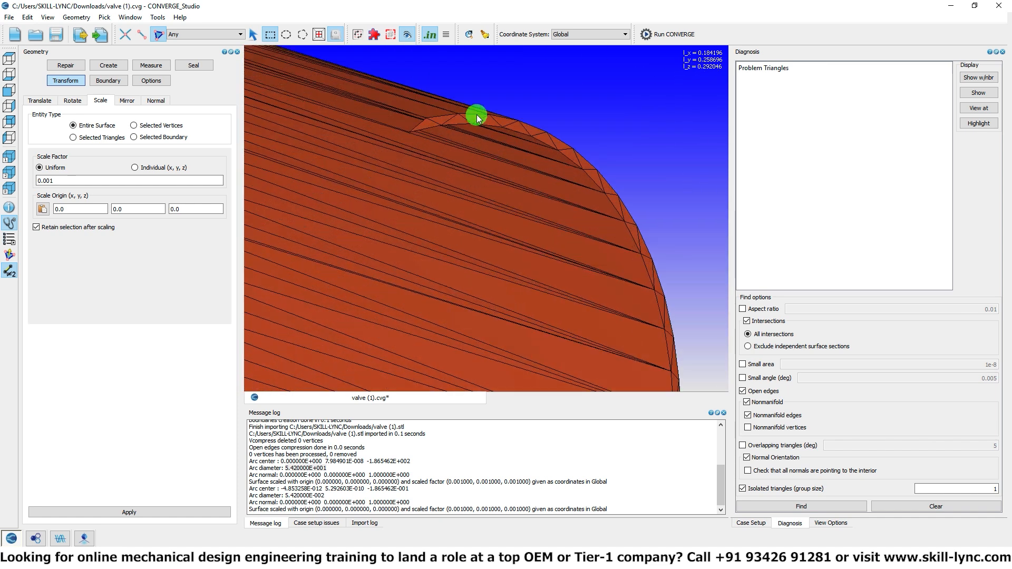
pyautogui.scroll(-2, 507, 233)
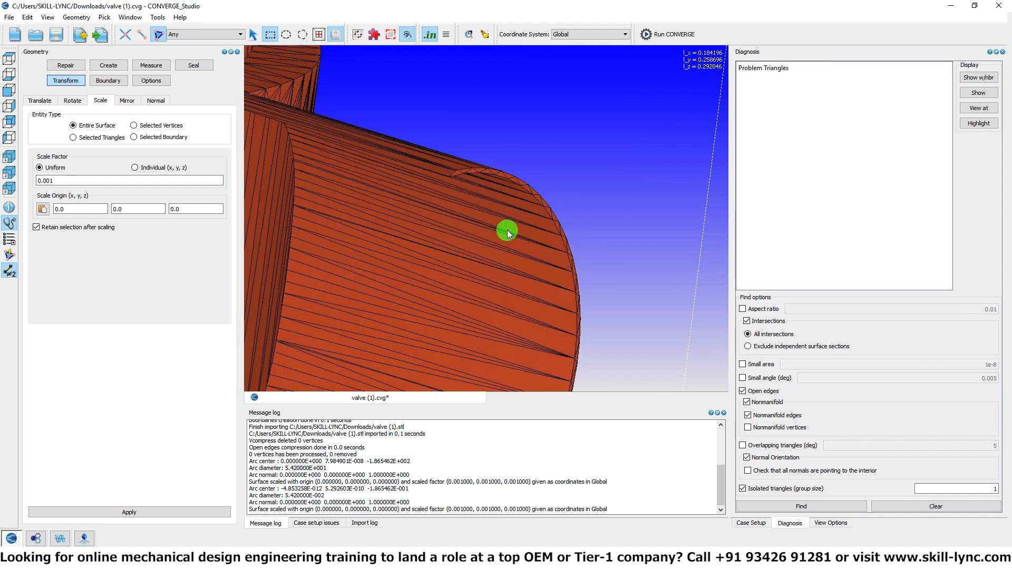
pyautogui.scroll(-3, 507, 234)
pyautogui.rightClick(541, 139)
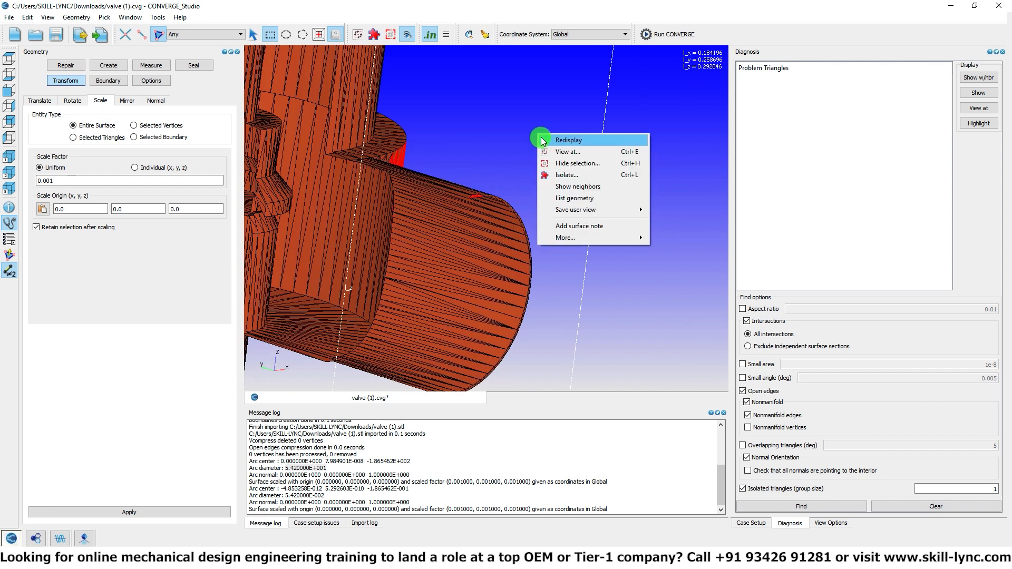
pyautogui.click(543, 141)
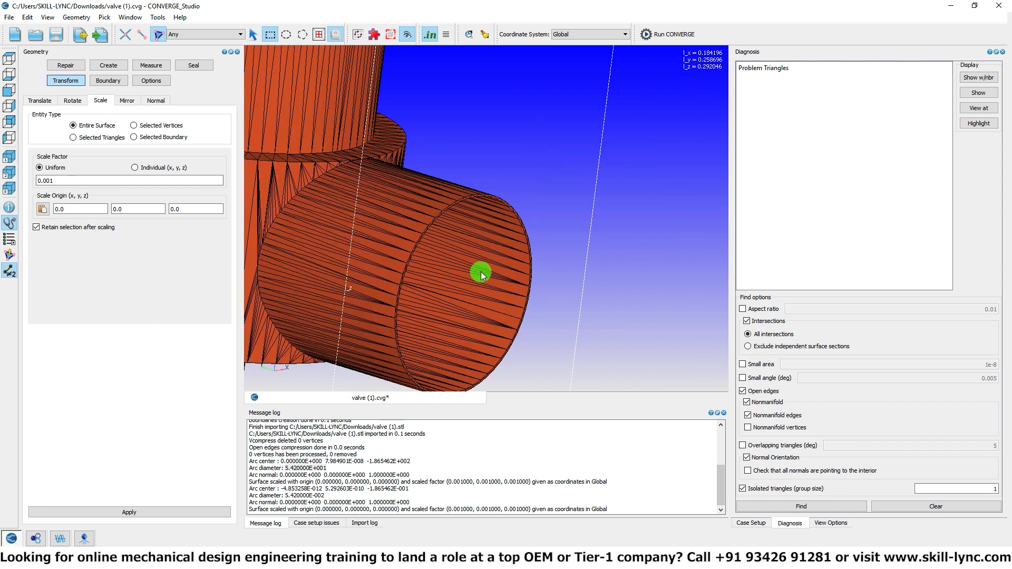
# Step: Examine the complete valve around the outlet pipe, its opening and its junction with the body
pyautogui.scroll(-3, 480, 273)
pyautogui.moveTo(451, 248); pyautogui.dragTo(350, 185, button='middle')
pyautogui.scroll(4, 368, 240)
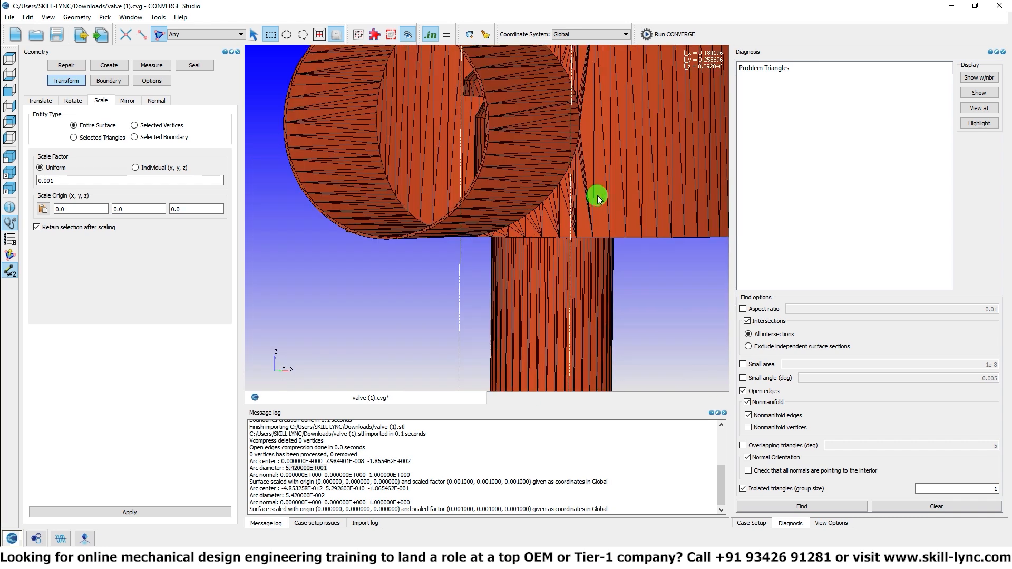
pyautogui.scroll(-5, 546, 264)
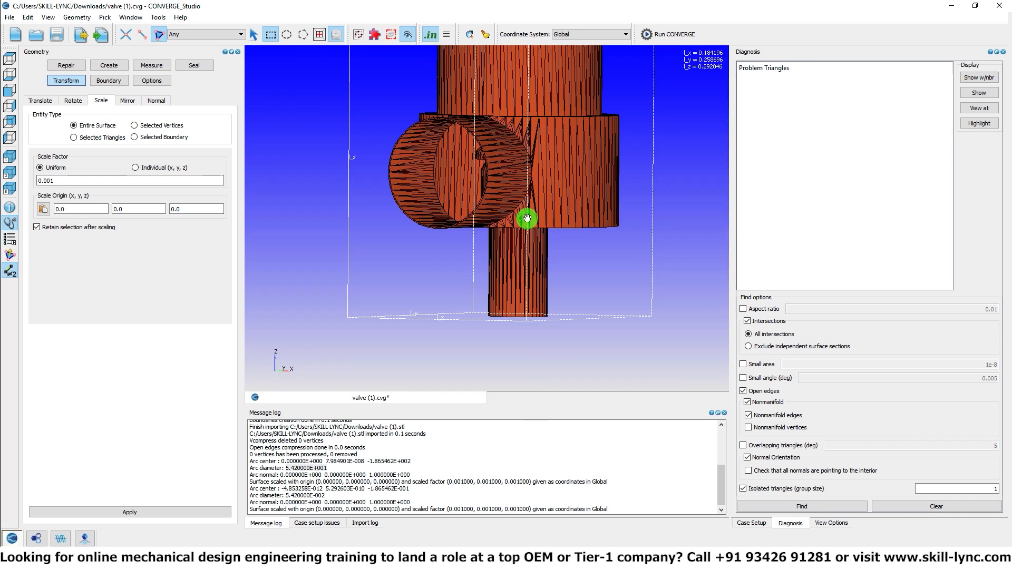
pyautogui.scroll(1, 523, 232)
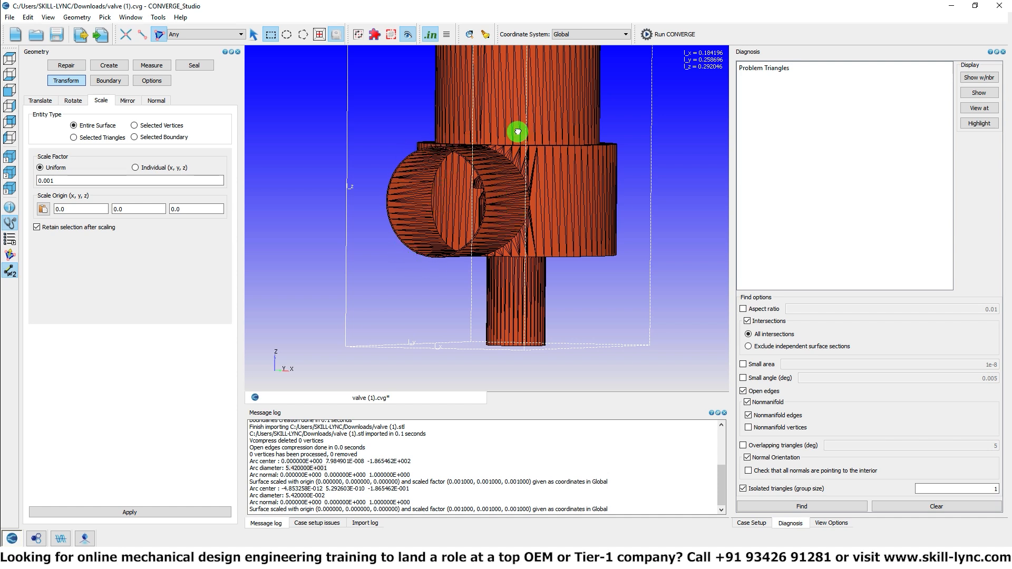
pyautogui.moveTo(519, 120); pyautogui.dragTo(515, 151, button='middle')
pyautogui.scroll(4, 522, 143)
pyautogui.scroll(3, 526, 139)
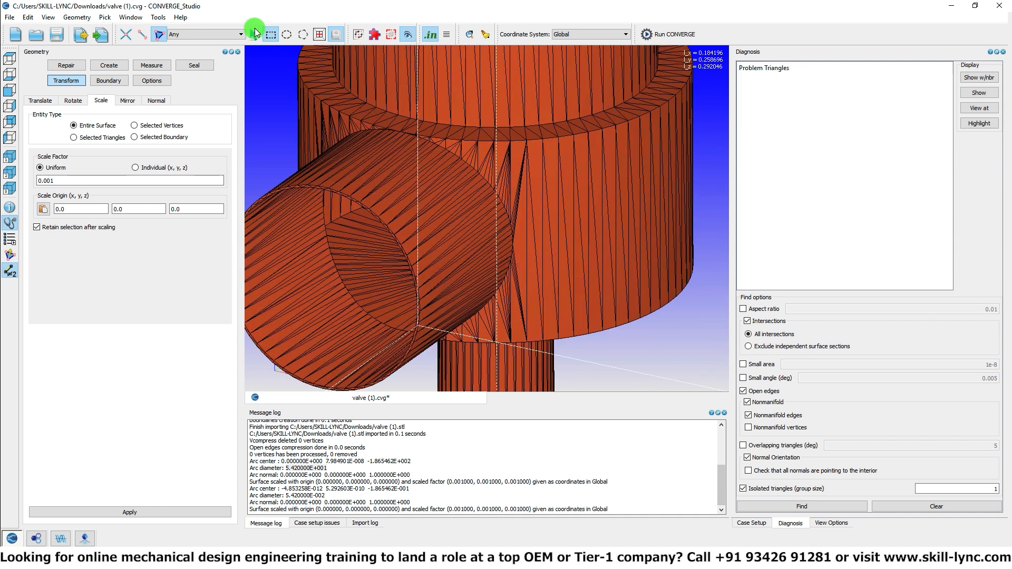
# Step: Activate single-pick selection, pick a few triangles on the outlet pipe's outer wall, and examine the rim and inner wall at its opening
pyautogui.click(255, 37)
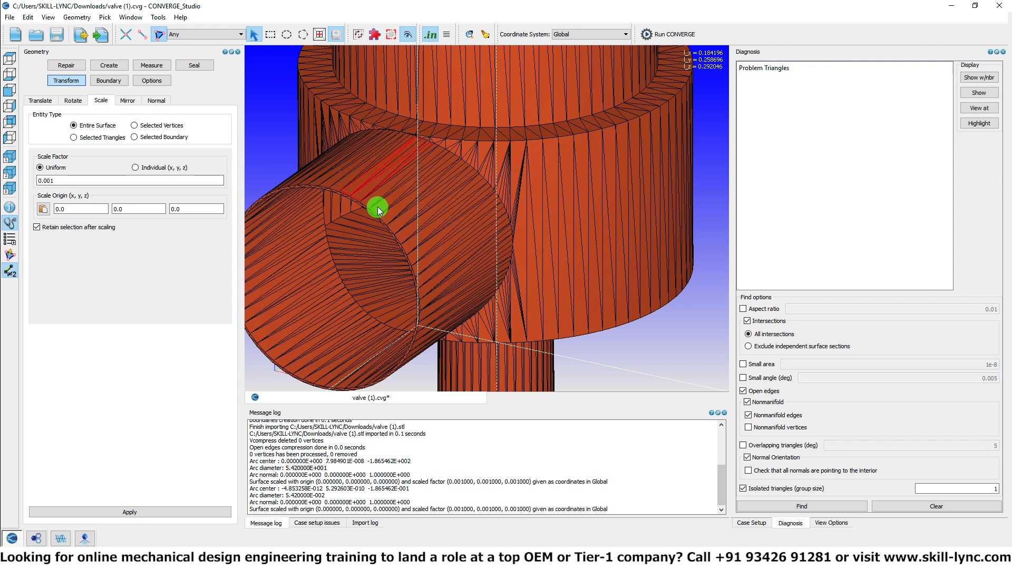
pyautogui.scroll(5, 379, 207)
pyautogui.scroll(2, 542, 213)
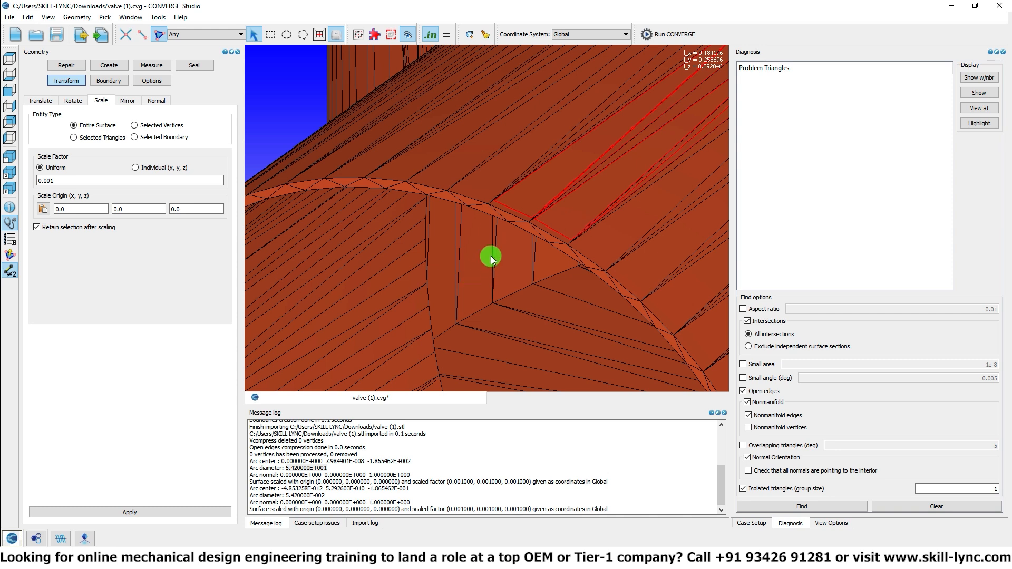
pyautogui.scroll(-6, 496, 242)
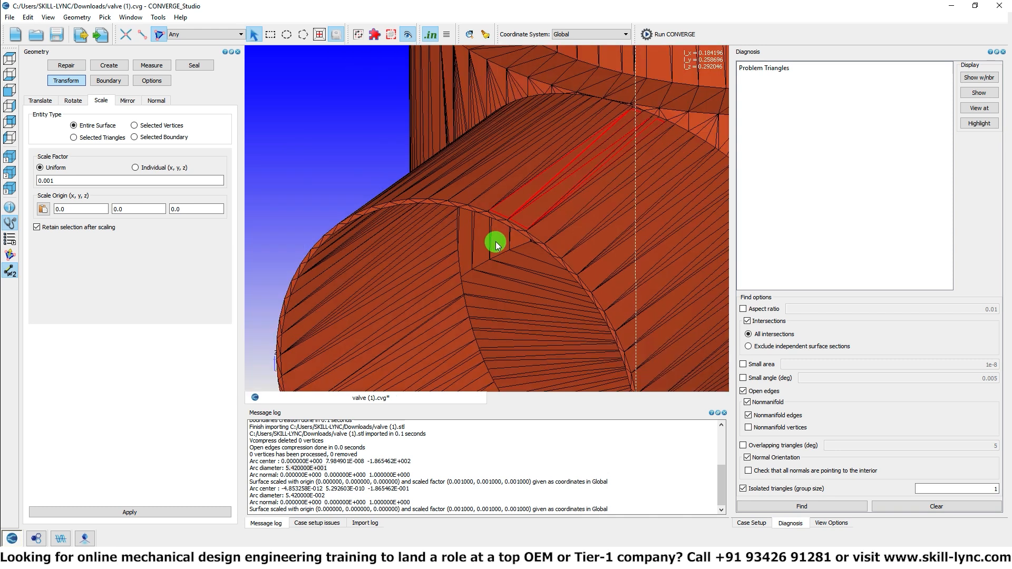
pyautogui.scroll(4, 569, 226)
pyautogui.moveTo(595, 228); pyautogui.dragTo(578, 178, button='middle')
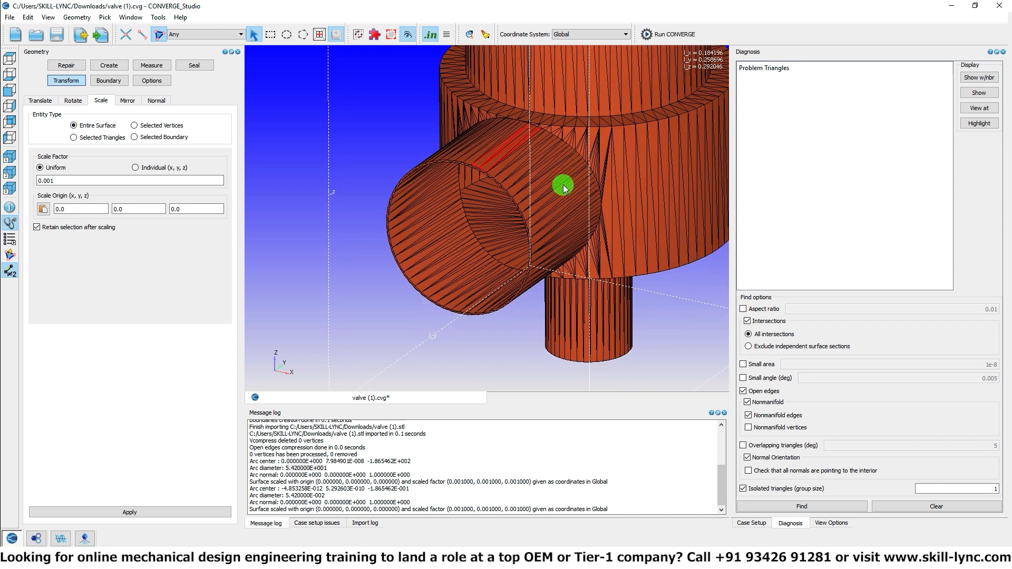
# Step: Create 7 additional boundaries for flagging triangles, with 2 as the starting boundary ID
pyautogui.click(108, 80)
pyautogui.click(101, 100)
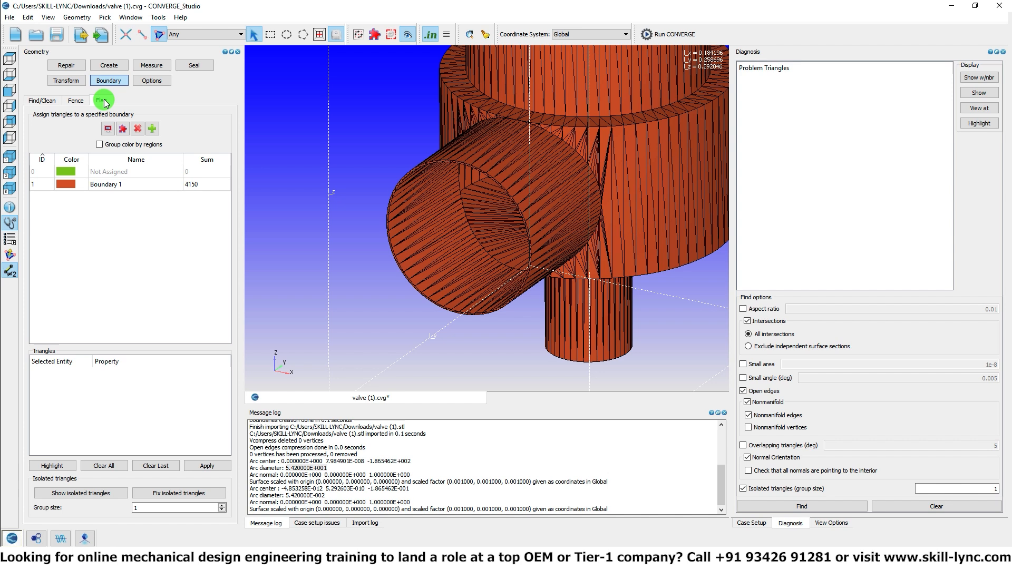
pyautogui.click(148, 130)
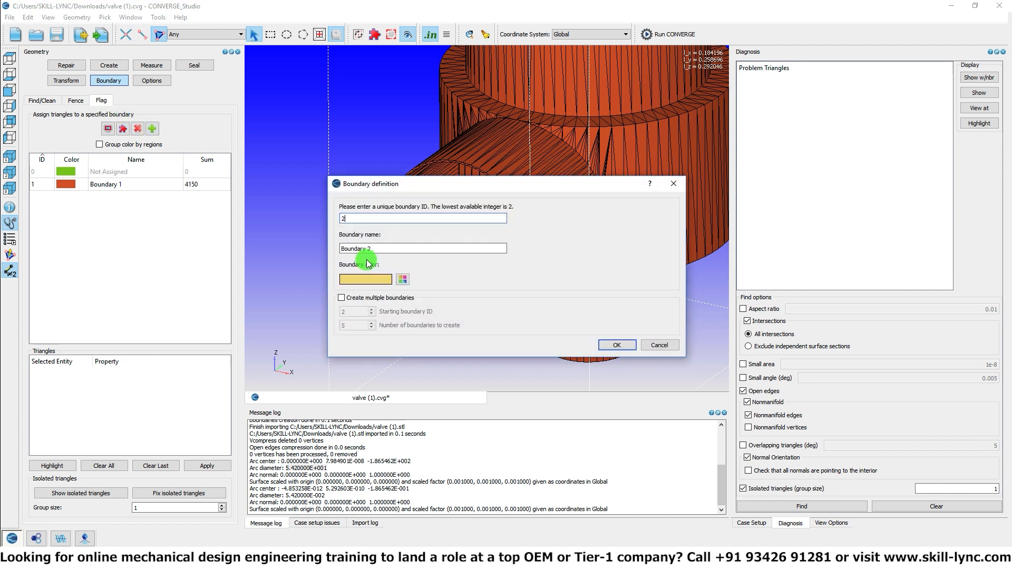
pyautogui.click(356, 296)
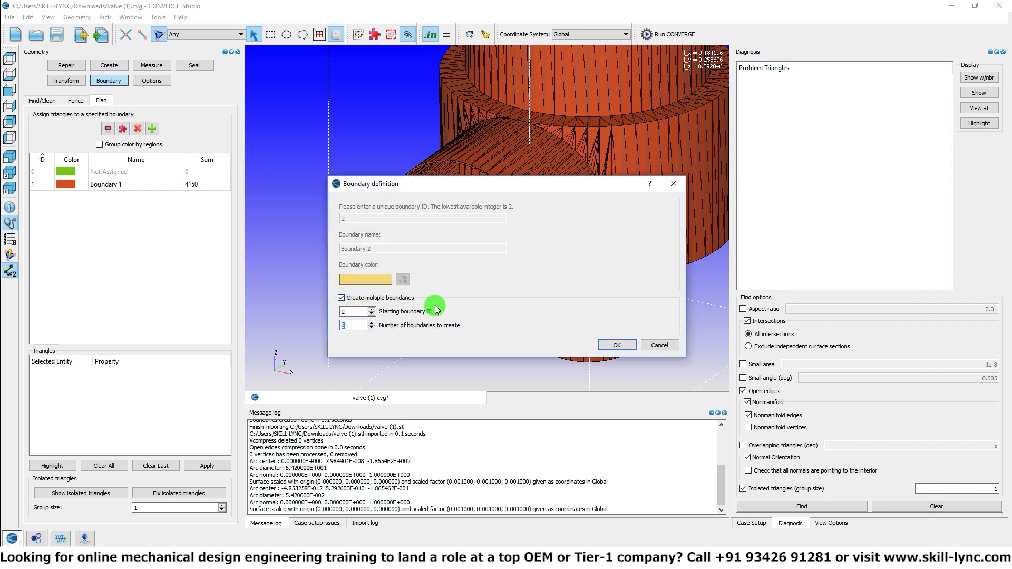
pyautogui.click(614, 345)
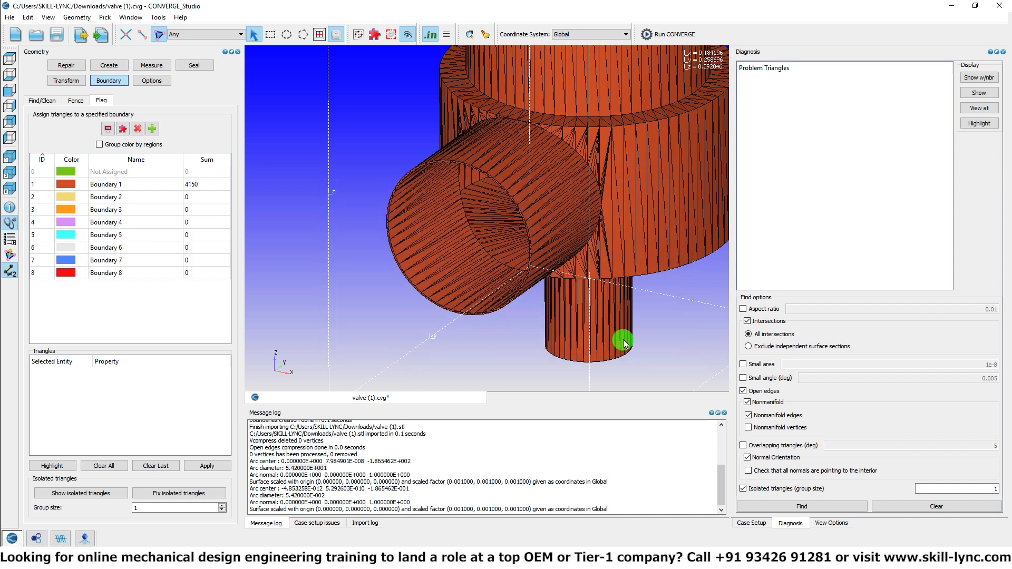
# Step: Pick the outlet pipe's inner wall and the adjoining interior body walls by angle, and assign them to Boundary 2
pyautogui.click(120, 198)
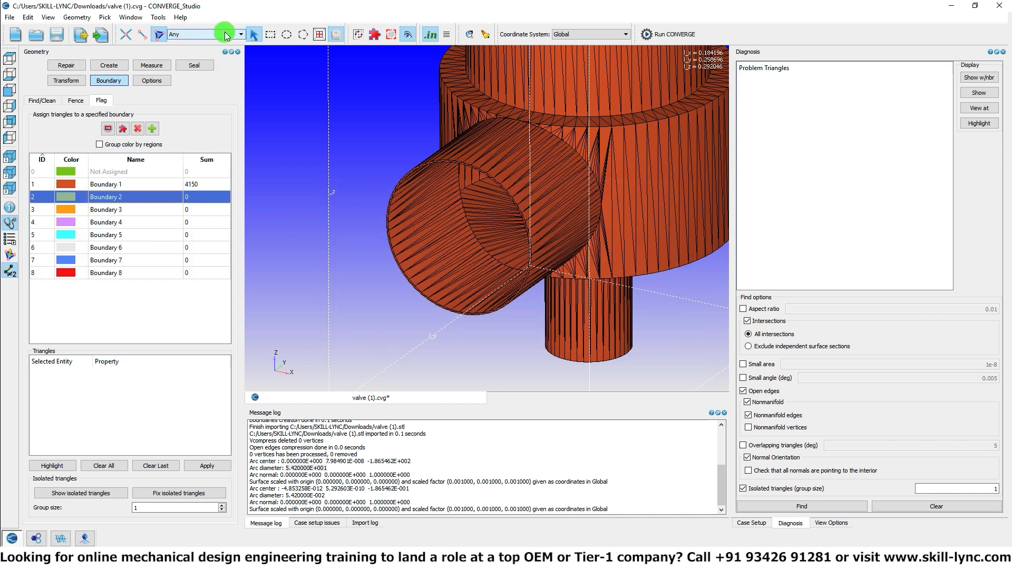
pyautogui.click(242, 36)
pyautogui.click(240, 53)
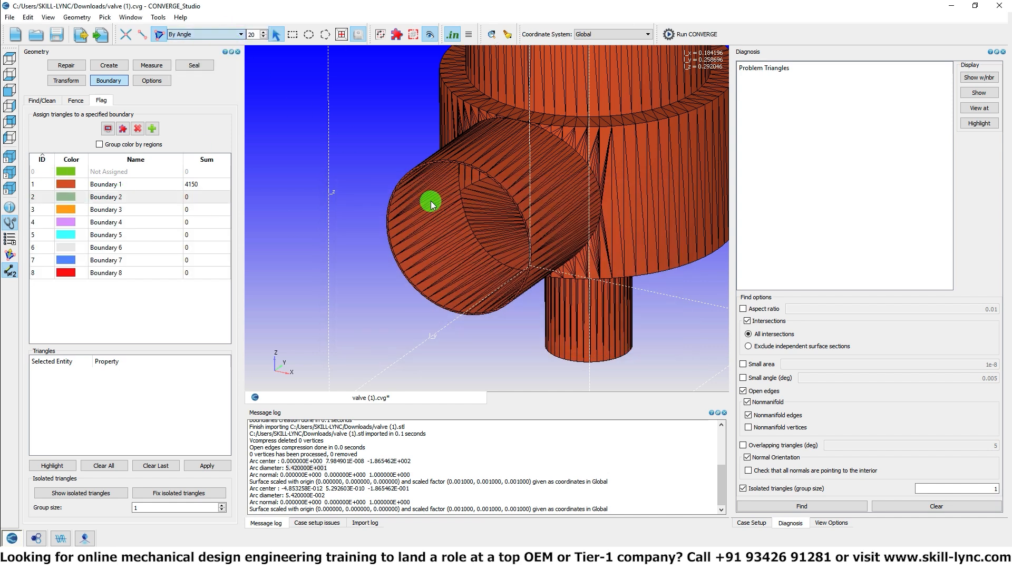
pyautogui.click(441, 216)
pyautogui.moveTo(497, 187); pyautogui.dragTo(495, 228)
pyautogui.click(494, 228)
pyautogui.moveTo(517, 185); pyautogui.dragTo(451, 147)
pyautogui.click(448, 203)
pyautogui.click(445, 241)
pyautogui.moveTo(444, 246); pyautogui.dragTo(432, 254)
pyautogui.click(493, 199)
pyautogui.moveTo(607, 176); pyautogui.dragTo(514, 176)
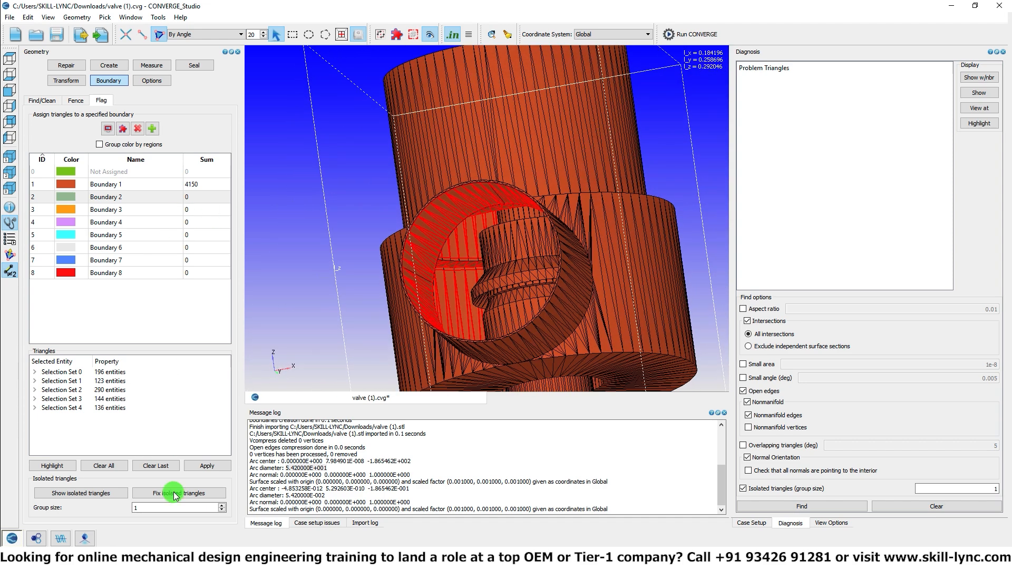
pyautogui.click(207, 465)
# Step: Hide Boundary 2 using the boundary visibility settings
pyautogui.moveTo(564, 359); pyautogui.dragTo(551, 219)
pyautogui.click(822, 523)
pyautogui.click(747, 156)
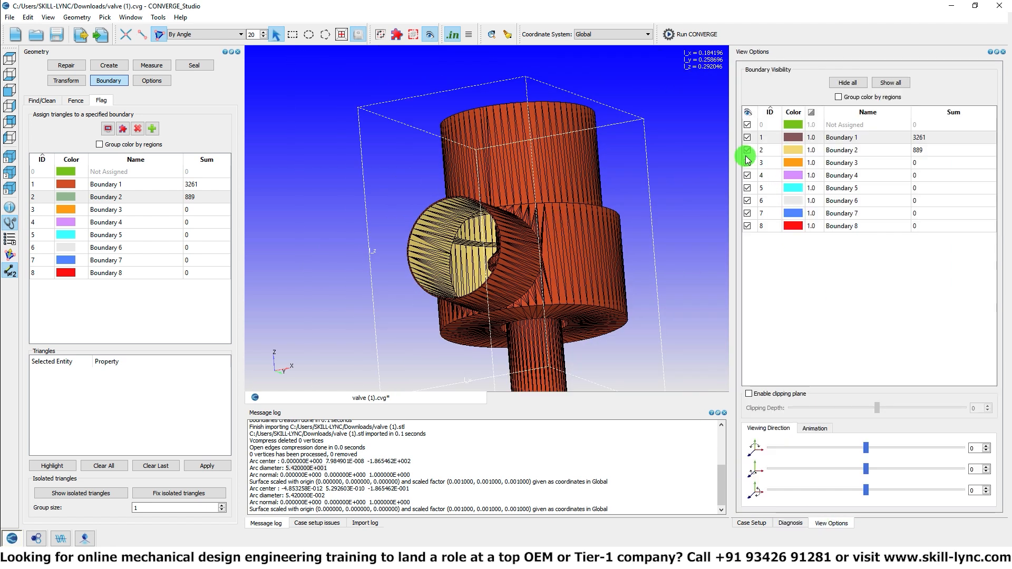
pyautogui.moveTo(488, 169); pyautogui.dragTo(461, 203)
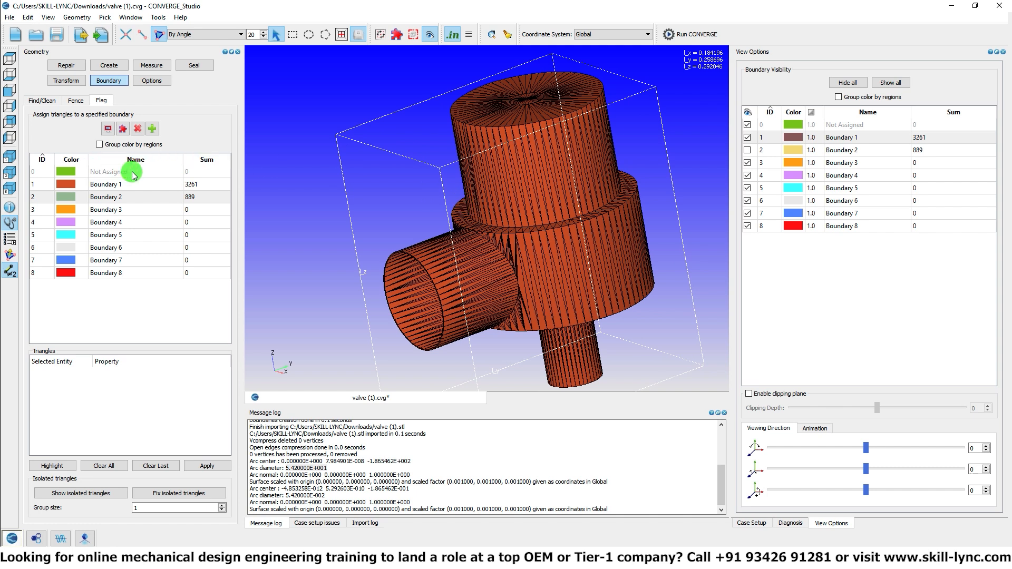
# Step: Select the outlet pipe's outer wall and the thin rim at its opening by angle, and delete those triangles
pyautogui.click(475, 284)
pyautogui.scroll(5, 476, 284)
pyautogui.scroll(4, 478, 279)
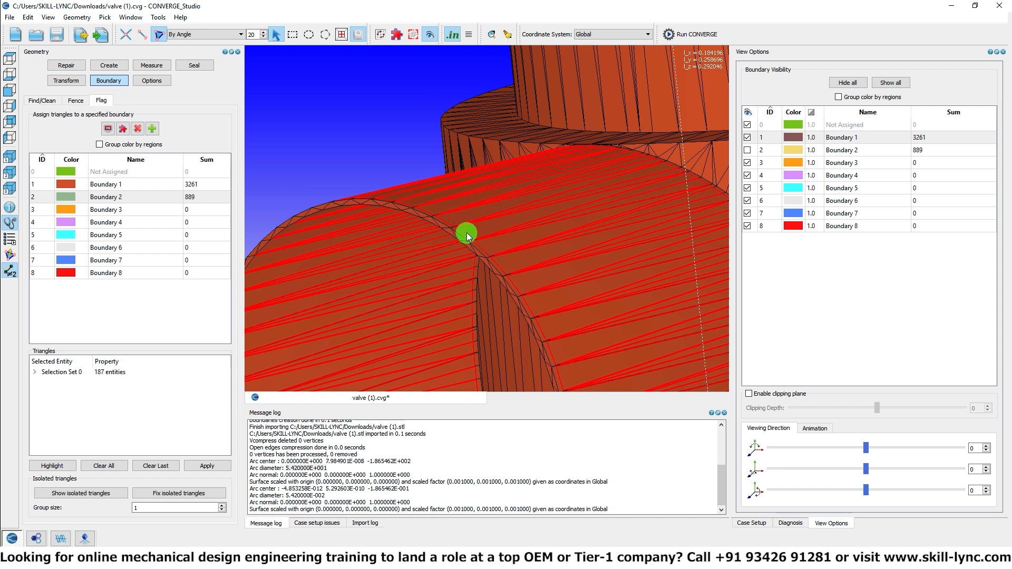
pyautogui.scroll(2, 467, 232)
pyautogui.click(441, 249)
pyautogui.moveTo(441, 248); pyautogui.dragTo(454, 215, button='middle')
pyautogui.scroll(-3, 454, 215)
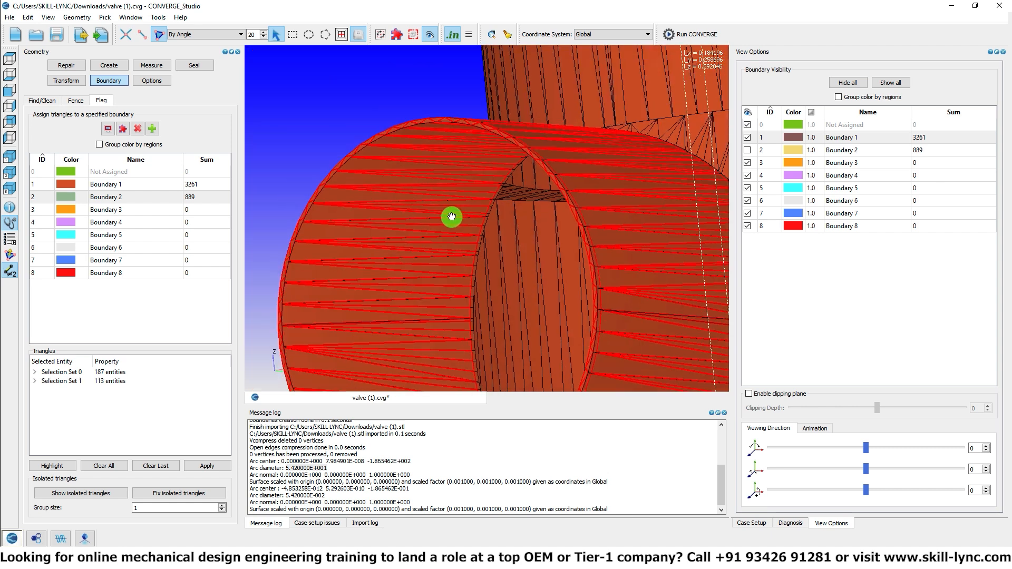
pyautogui.hotkey('ctrl', 'h')
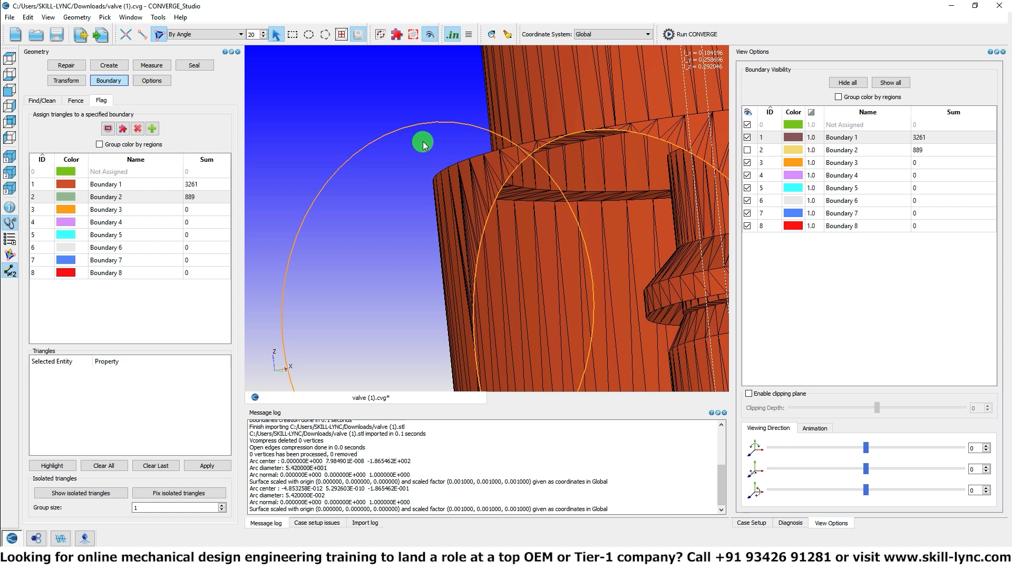
# Step: Redisplay the hidden Boundary 2 surfaces
pyautogui.scroll(-1, 405, 111)
pyautogui.rightClick(395, 96)
pyautogui.click(404, 104)
pyautogui.moveTo(403, 95); pyautogui.dragTo(530, 225, button='middle')
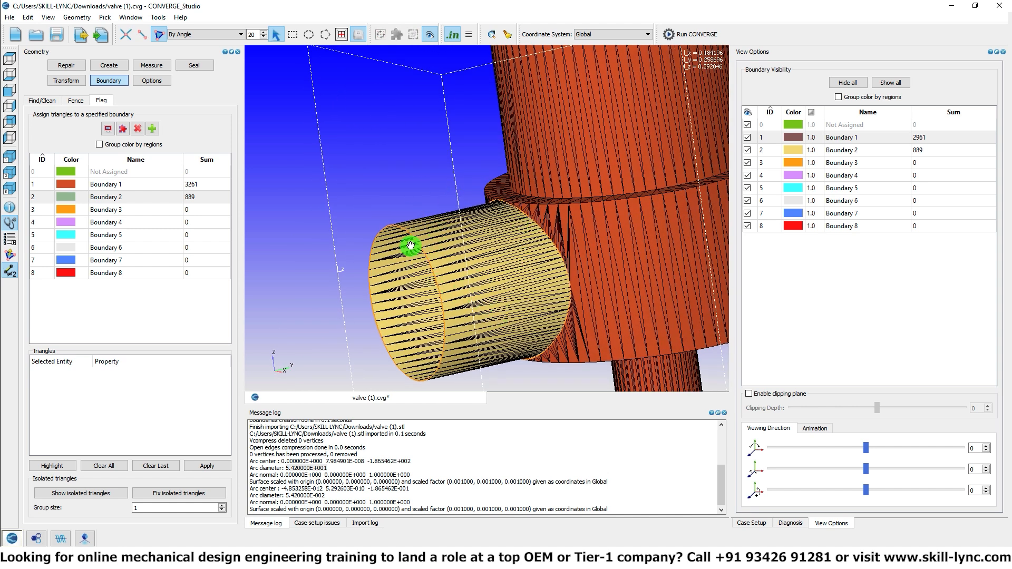
# Step: Delete the outer side wall of the valve's wide main body
pyautogui.moveTo(493, 286); pyautogui.dragTo(397, 261, button='middle')
pyautogui.click(522, 245)
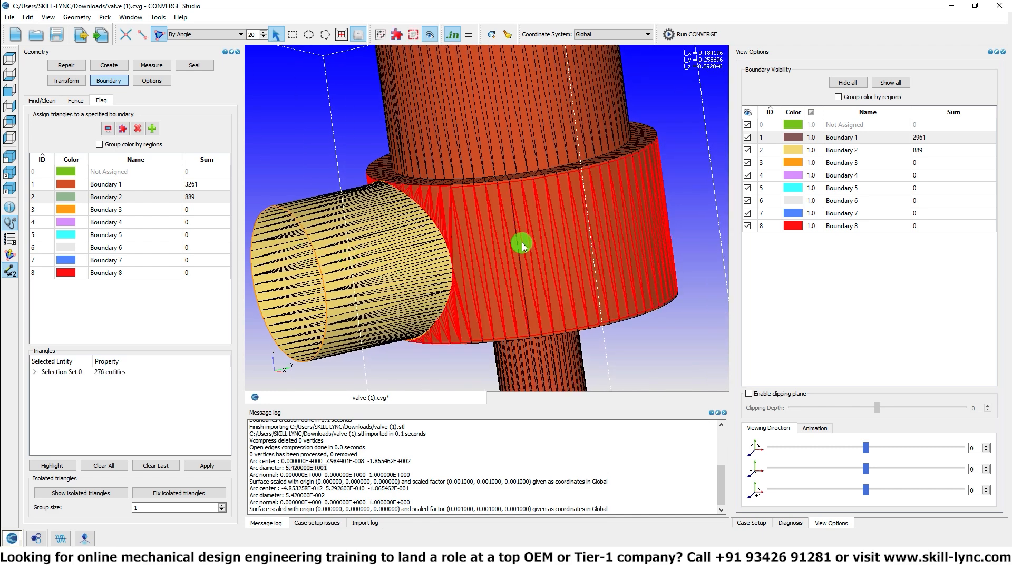
pyautogui.moveTo(533, 295); pyautogui.dragTo(557, 320, button='middle')
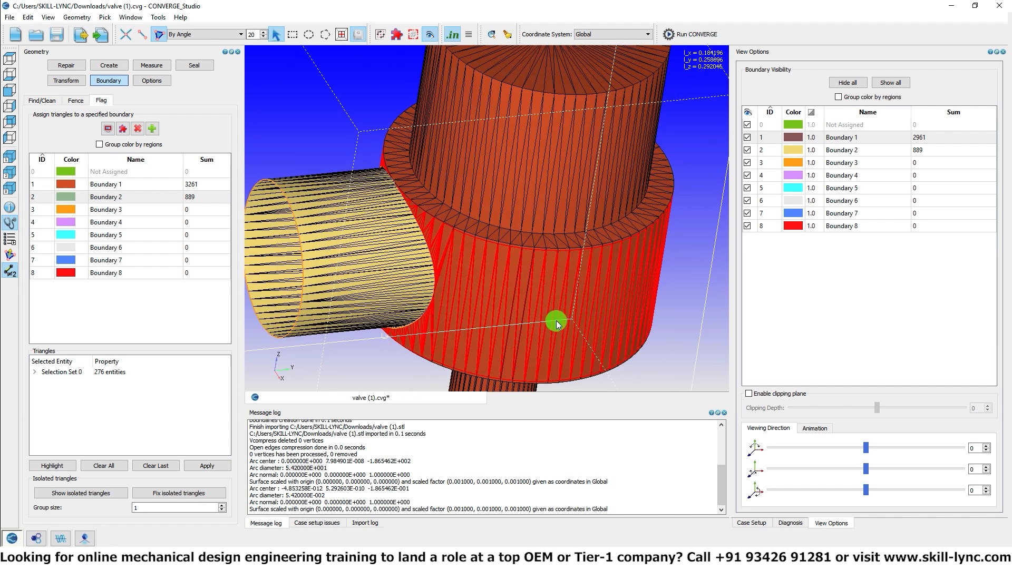
pyautogui.press('a')
pyautogui.moveTo(521, 284); pyautogui.dragTo(505, 262, button='middle')
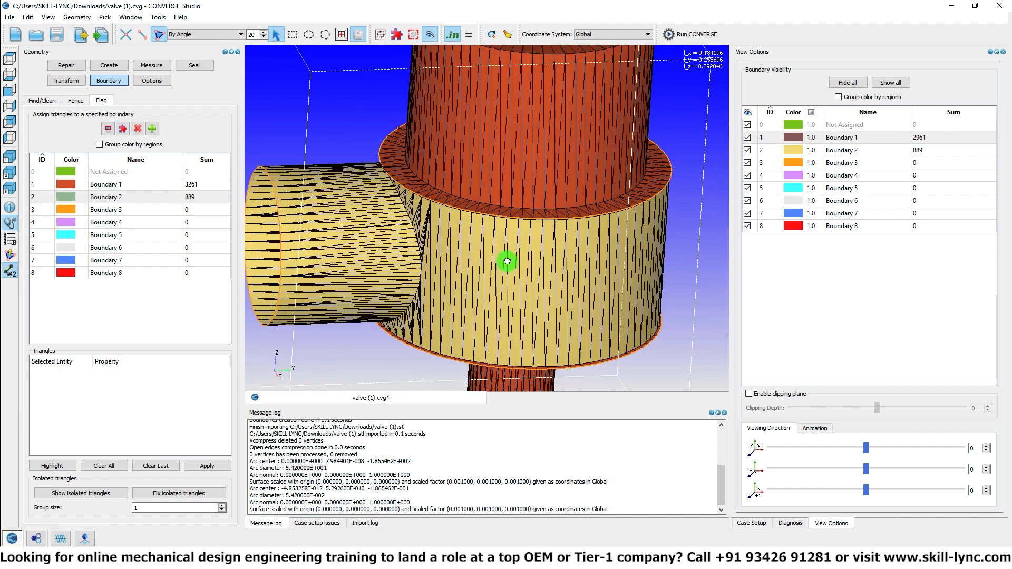
# Step: Delete the annular shoulder on top of the wide body and the body's outer annular face on the underside
pyautogui.scroll(3, 470, 207)
pyautogui.click(479, 205)
pyautogui.moveTo(513, 310); pyautogui.dragTo(502, 224, button='middle')
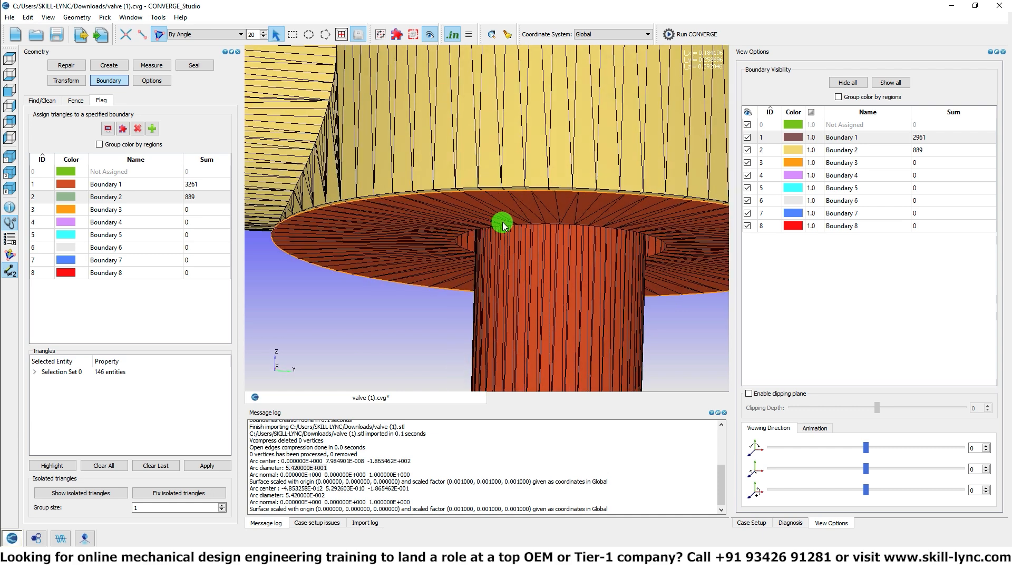
pyautogui.click(499, 216)
pyautogui.press('h')
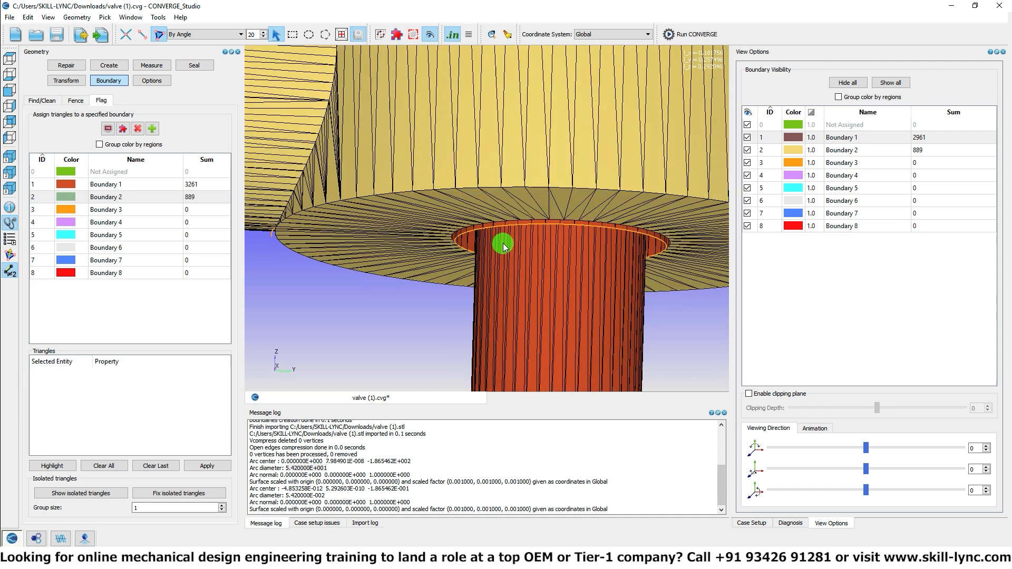
# Step: Select the bottom pipe's outer wall and the thin rim at its open end, and delete those triangles
pyautogui.moveTo(491, 255); pyautogui.dragTo(445, 210, button='middle')
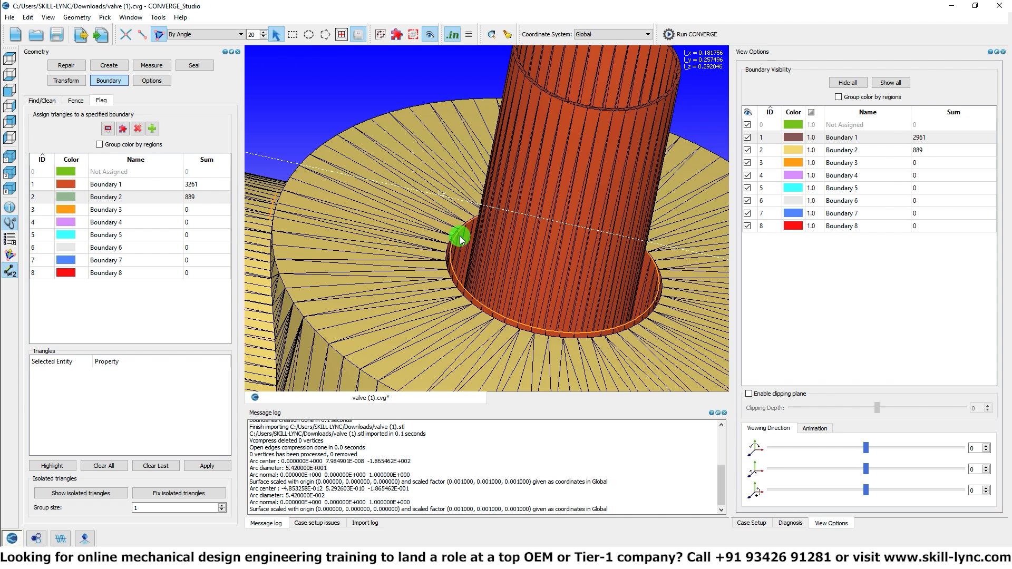
pyautogui.moveTo(538, 169)
pyautogui.mouseDown(button='middle')
pyautogui.moveTo(529, 199)
pyautogui.moveTo(542, 293)
pyautogui.moveTo(485, 199)
pyautogui.moveTo(548, 218)
pyautogui.moveTo(354, 169)
pyautogui.moveTo(405, 269)
pyautogui.moveTo(330, 285)
pyautogui.moveTo(331, 264)
pyautogui.mouseUp(button='middle')
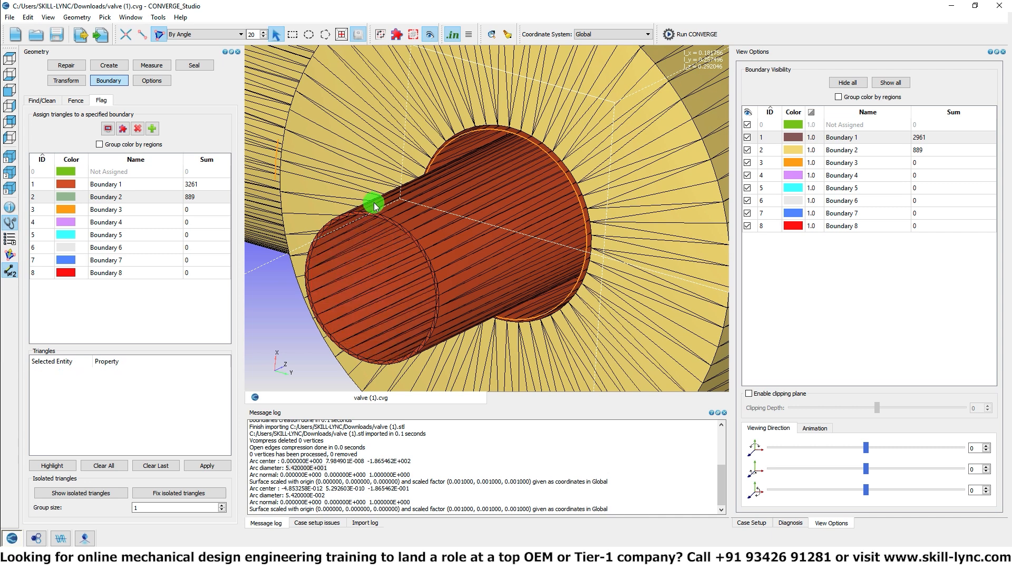
pyautogui.scroll(3, 373, 218)
pyautogui.click(372, 264)
pyautogui.click(387, 245)
pyautogui.scroll(-1, 390, 246)
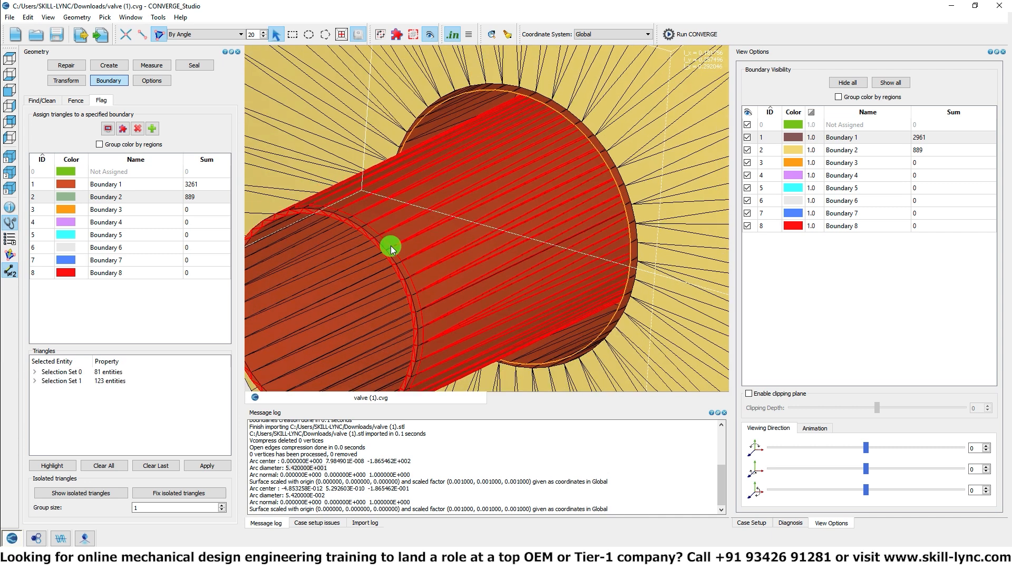
pyautogui.press('Delete')
# Step: Delete the outer side wall of the upper cylinder above the shoulder
pyautogui.scroll(-3, 390, 245)
pyautogui.moveTo(390, 246); pyautogui.dragTo(436, 181, button='middle')
pyautogui.scroll(5, 421, 239)
pyautogui.scroll(2, 435, 181)
pyautogui.click(438, 177)
pyautogui.scroll(-6, 437, 184)
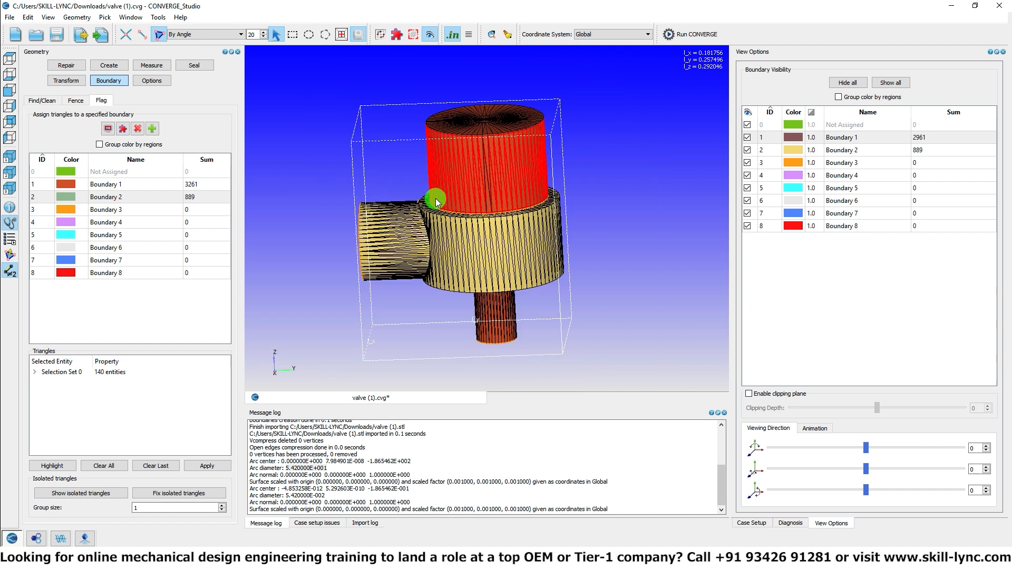
pyautogui.press('a')
# Step: Delete the outer annular face on top of the upper cylinder, leaving out the small central disc
pyautogui.scroll(4, 440, 151)
pyautogui.moveTo(440, 150); pyautogui.dragTo(407, 201, button='middle')
pyautogui.scroll(5, 407, 201)
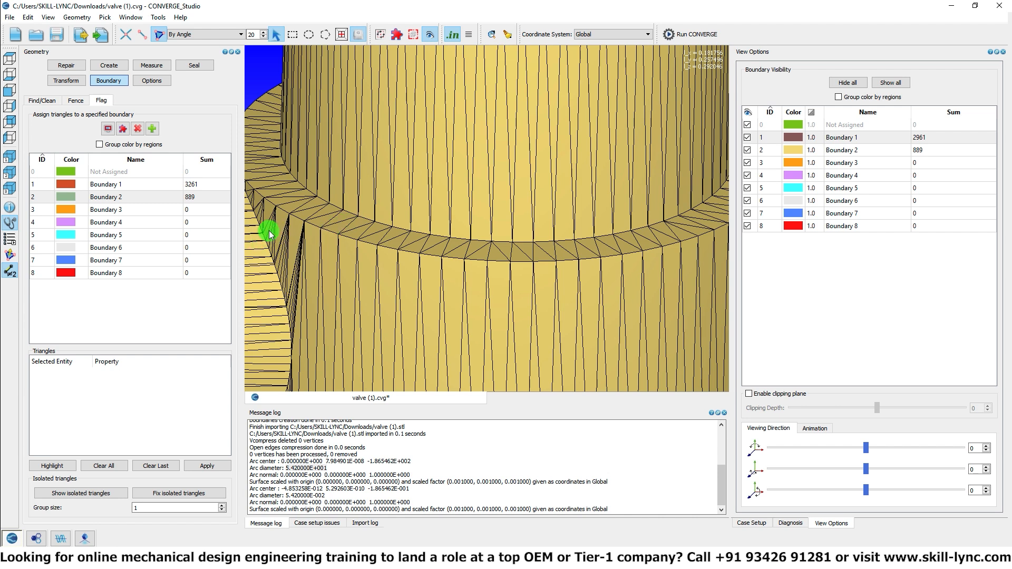
pyautogui.scroll(-5, 361, 188)
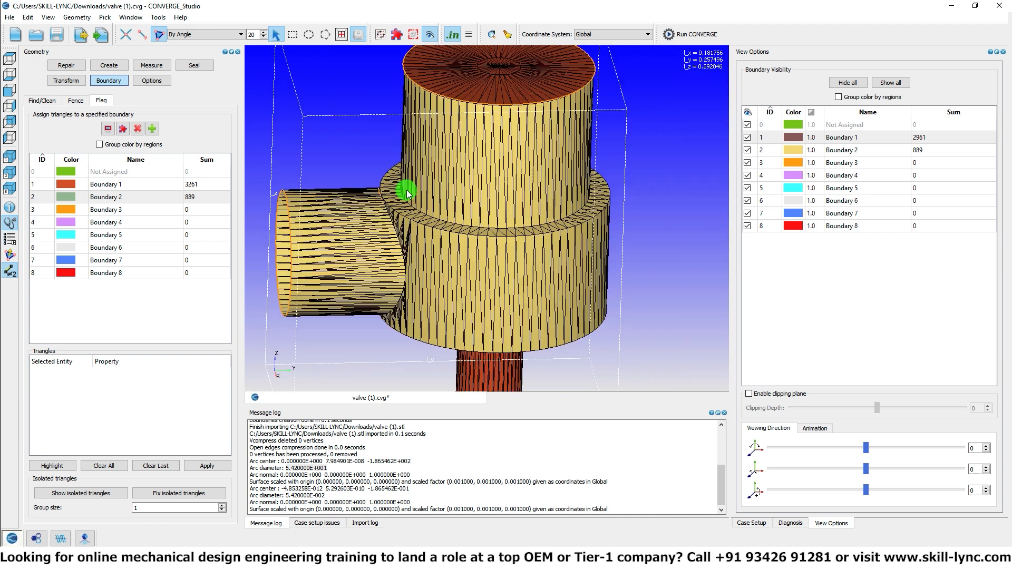
pyautogui.scroll(6, 467, 196)
pyautogui.moveTo(478, 230); pyautogui.dragTo(467, 168)
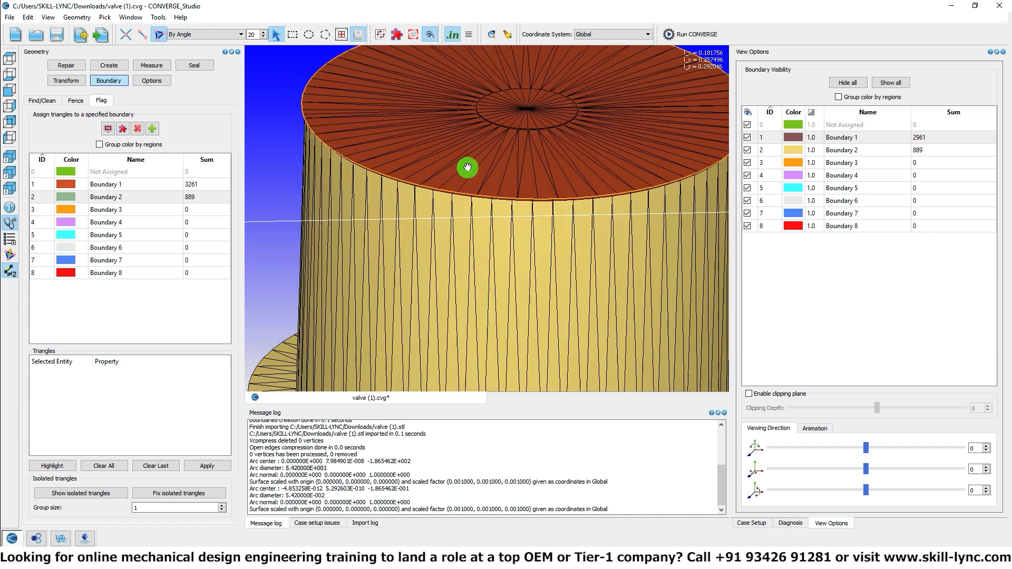
pyautogui.click(467, 162)
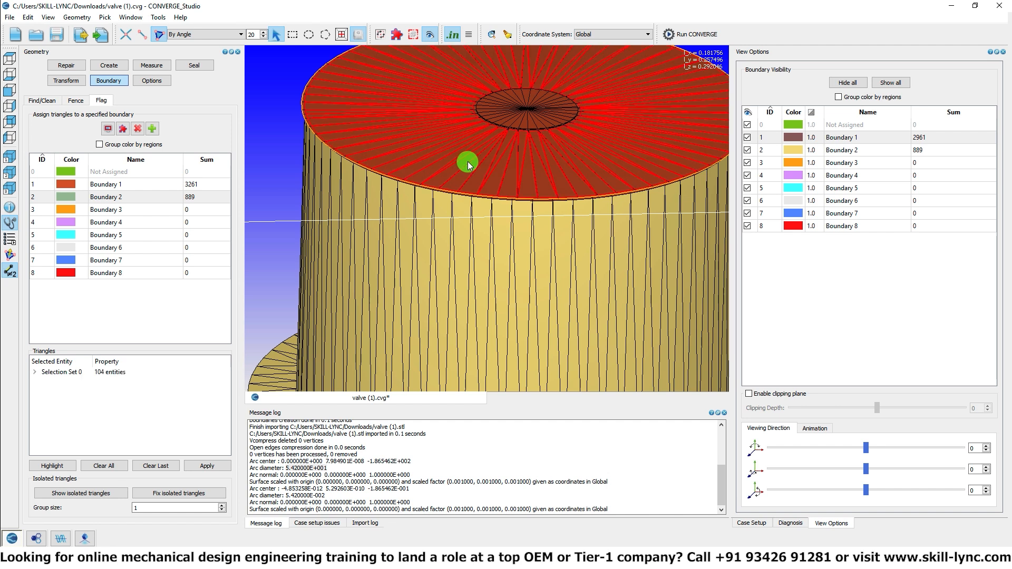
pyautogui.click(467, 161)
# Step: Delete the thin ring of triangles around the raised disc at the centre of the valve's top
pyautogui.scroll(2, 485, 143)
pyautogui.moveTo(478, 149); pyautogui.dragTo(468, 144)
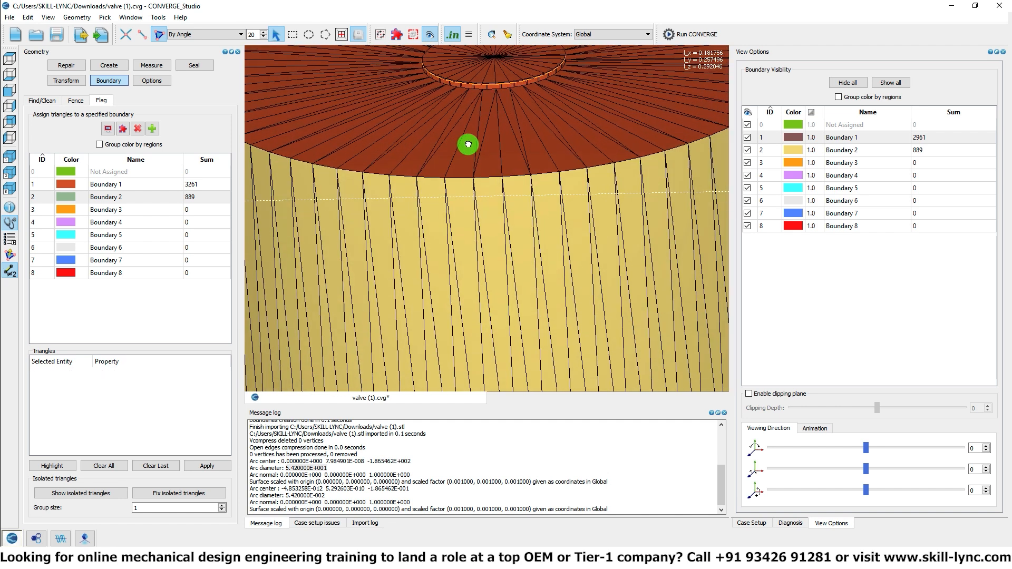
pyautogui.scroll(3, 417, 174)
pyautogui.moveTo(416, 174); pyautogui.dragTo(406, 207, button='right')
pyautogui.moveTo(502, 144); pyautogui.dragTo(438, 190, button='right')
pyautogui.scroll(4, 438, 189)
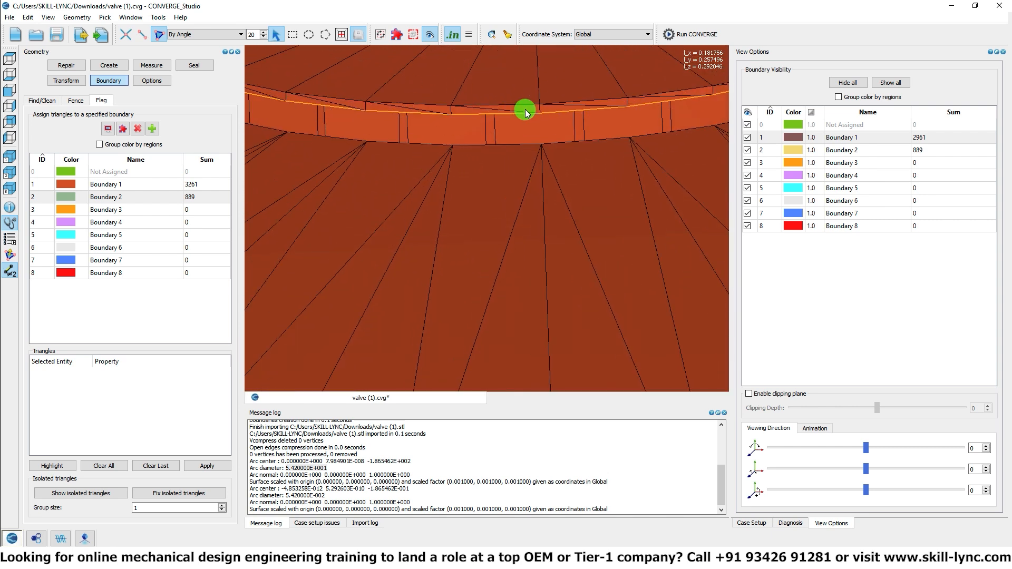
pyautogui.moveTo(479, 111); pyautogui.dragTo(515, 220, button='right')
pyautogui.scroll(2, 458, 198)
pyautogui.scroll(1, 458, 198)
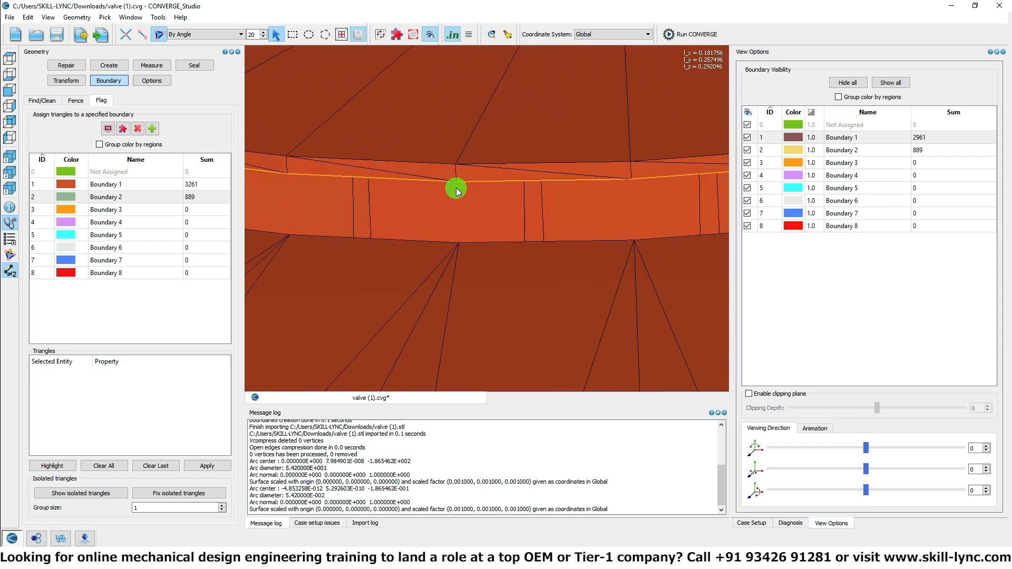
pyautogui.click(424, 176)
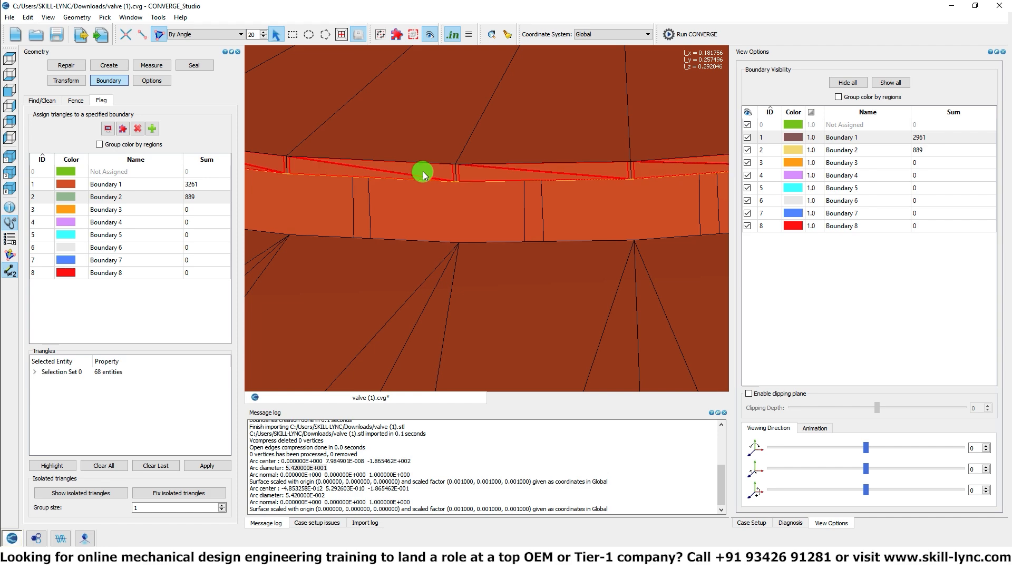
pyautogui.press('h')
# Step: Delete the circular face of the raised disc at the centre of the valve's top
pyautogui.click(431, 145)
pyautogui.press('h')
pyautogui.scroll(-10, 438, 148)
pyautogui.moveTo(444, 157); pyautogui.dragTo(458, 183)
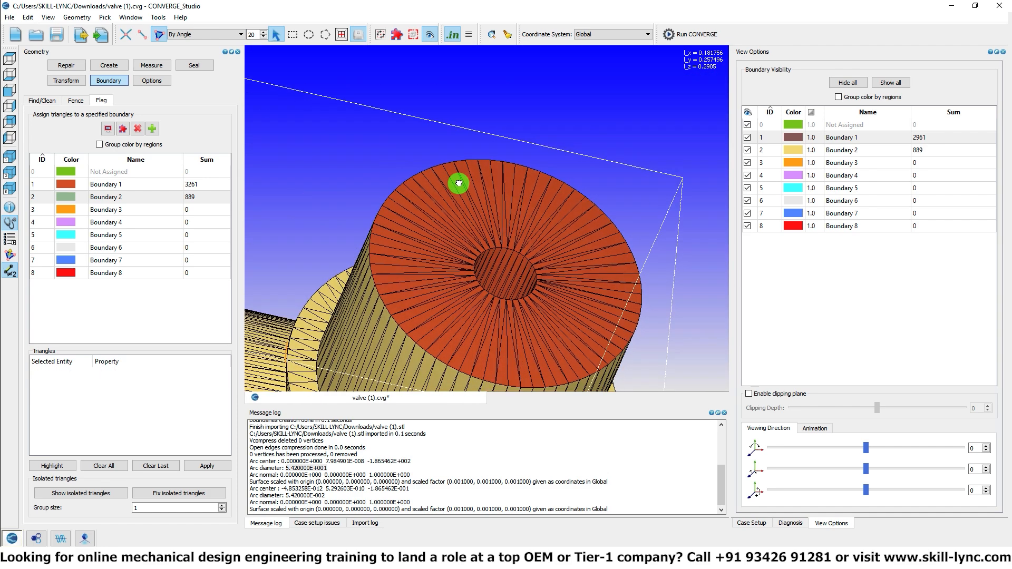
# Step: View the valve from above, box-select the triangles on its negative X half, and hide them
pyautogui.scroll(-8, 457, 221)
pyautogui.click(11, 91)
pyautogui.click(10, 61)
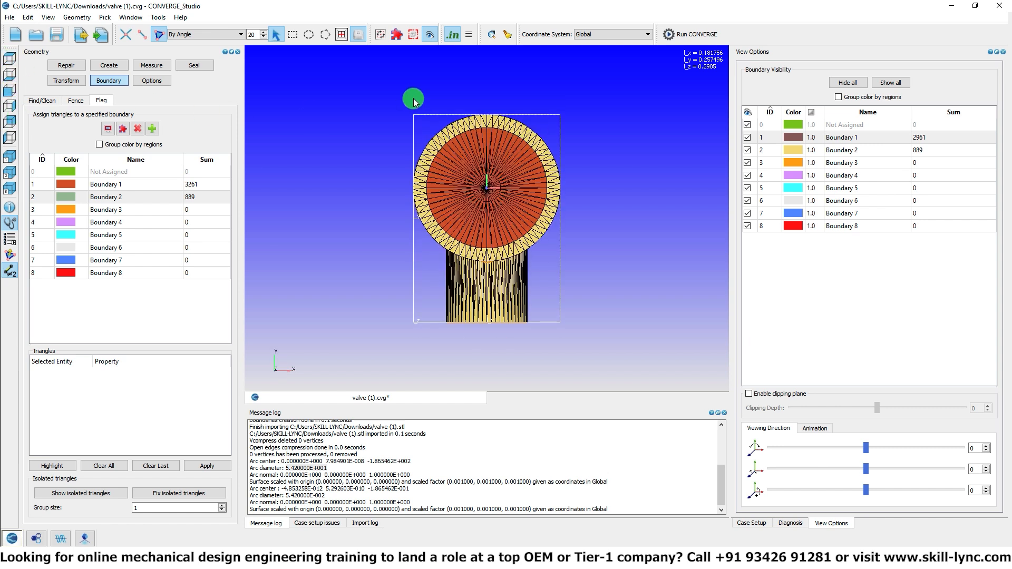
pyautogui.click(293, 39)
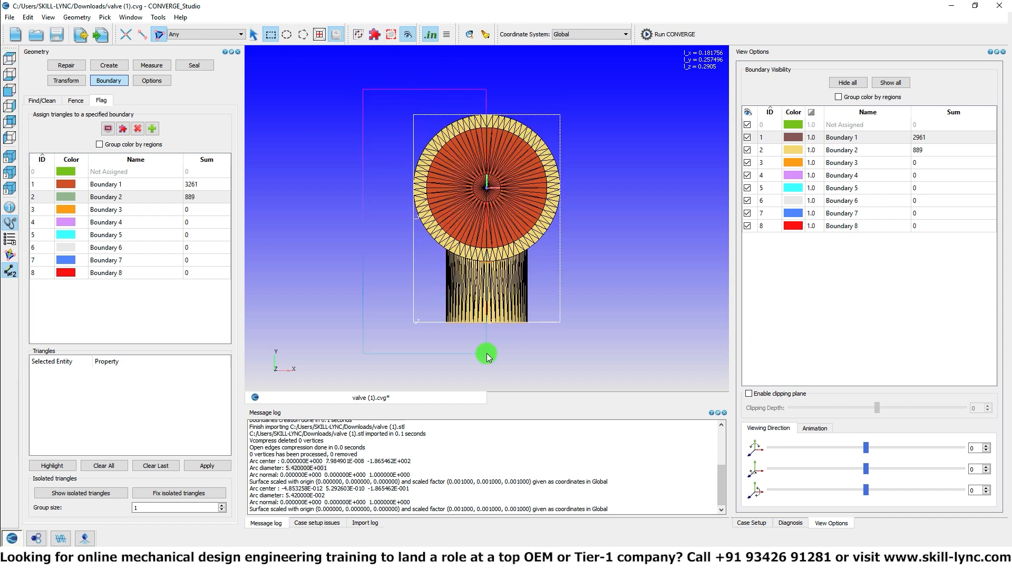
pyautogui.moveTo(363, 89); pyautogui.dragTo(485, 354)
pyautogui.press('h')
# Step: Examine the cut-open valve interior around the nozzle's chamfered rim and the gap beneath the valve disc
pyautogui.moveTo(486, 353); pyautogui.dragTo(585, 147, button='middle')
pyautogui.scroll(6, 514, 265)
pyautogui.scroll(4, 442, 163)
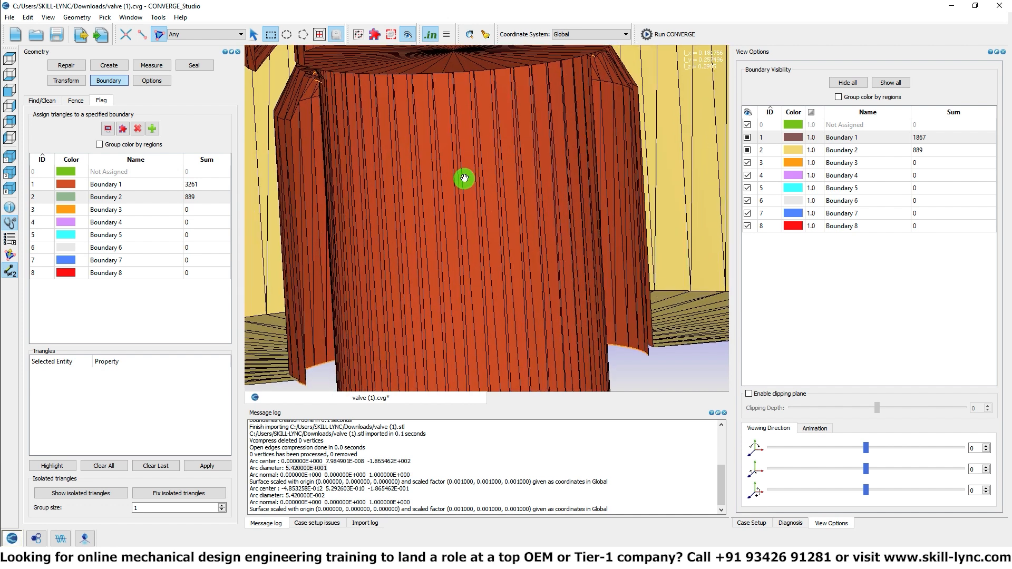
pyautogui.moveTo(448, 174); pyautogui.dragTo(578, 212, button='middle')
pyautogui.scroll(3, 497, 174)
pyautogui.moveTo(488, 153); pyautogui.dragTo(508, 274, button='middle')
pyautogui.moveTo(468, 175); pyautogui.dragTo(471, 154, button='middle')
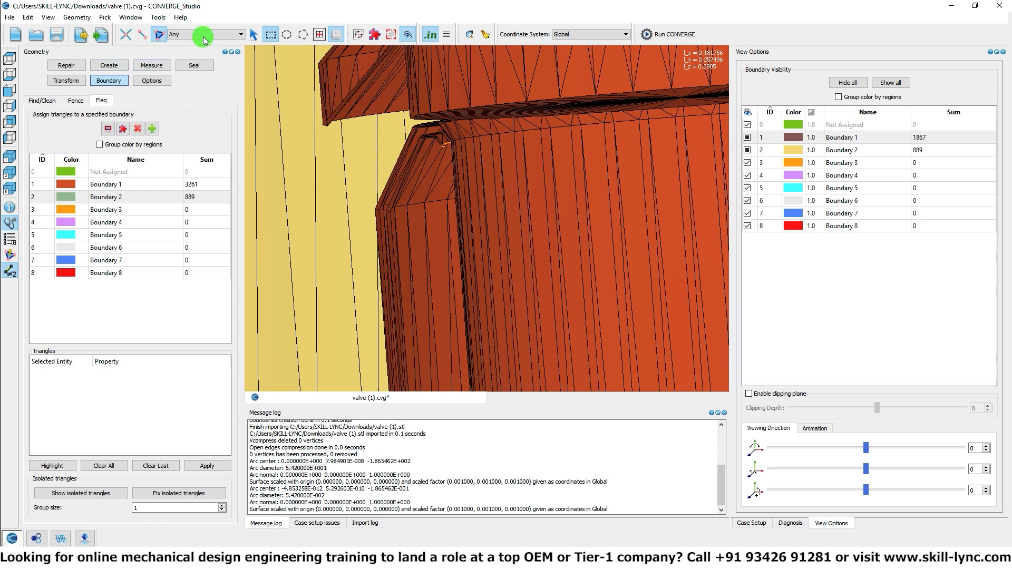
# Step: Select the nozzle's thin rim ring, chamfered face and outer cylindrical wall by angle, and delete their triangles
pyautogui.click(66, 64)
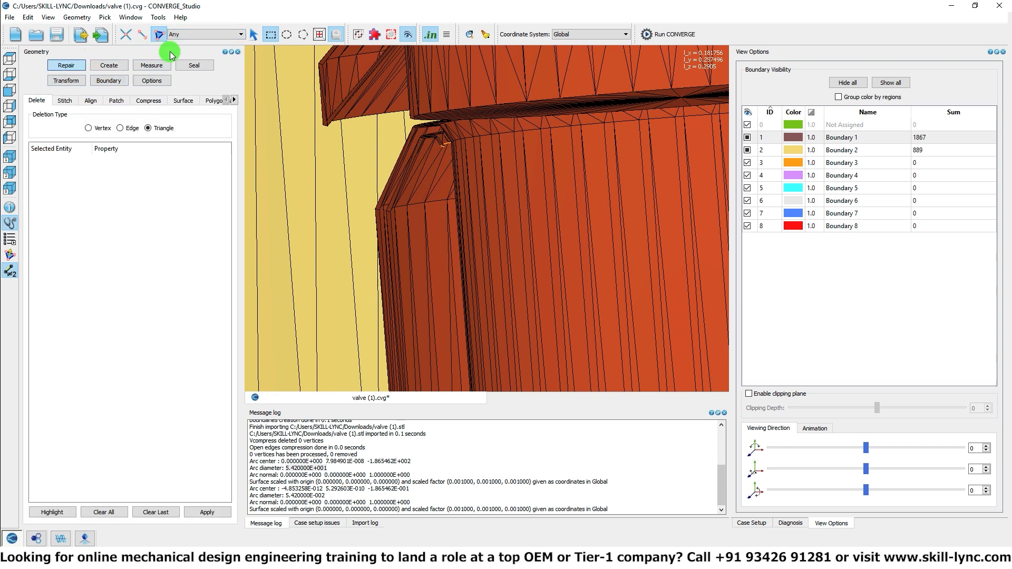
pyautogui.click(182, 34)
pyautogui.click(181, 49)
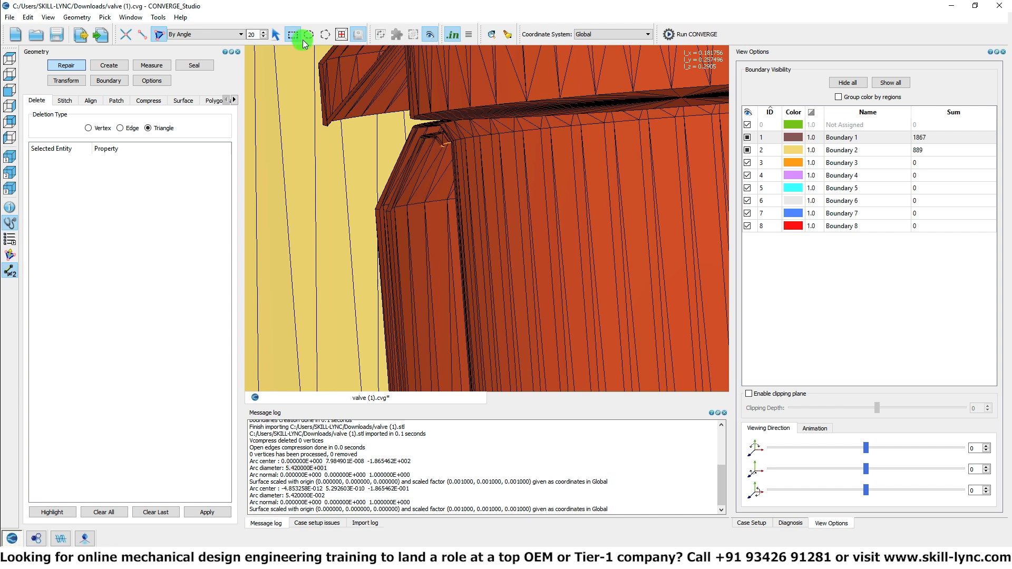
pyautogui.click(275, 35)
pyautogui.click(441, 144)
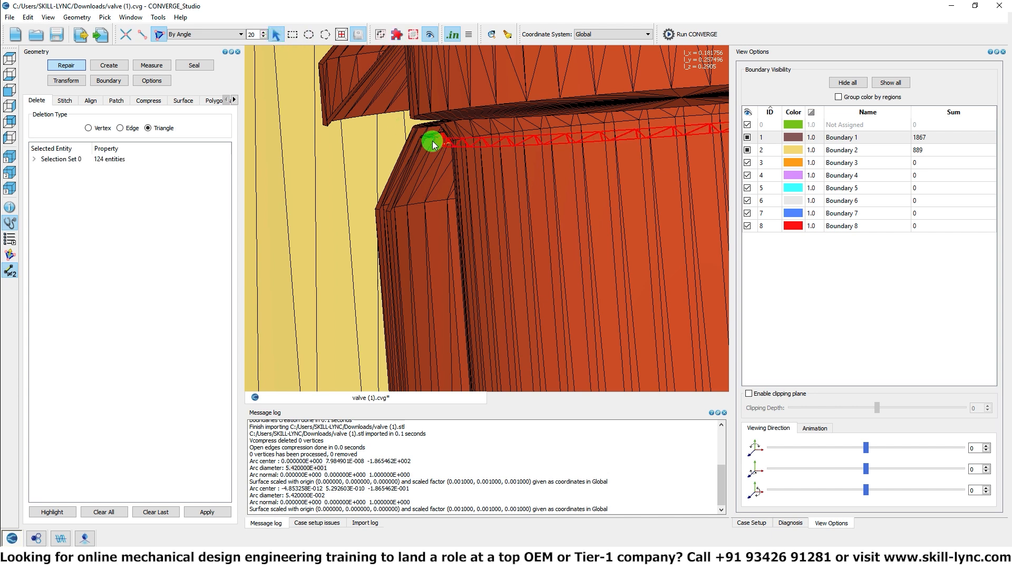
pyautogui.click(421, 146)
pyautogui.click(425, 246)
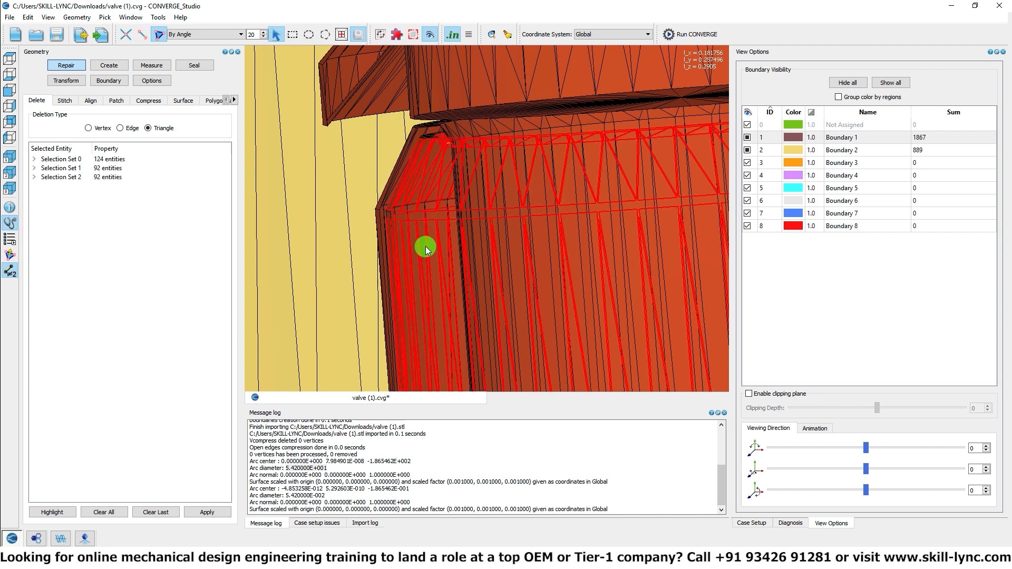
pyautogui.press('h')
pyautogui.click(430, 138)
pyautogui.press('h')
# Step: Delete the sliver triangles left along the seam where the housing surfaces meet near the side pipe
pyautogui.scroll(-8, 430, 148)
pyautogui.moveTo(464, 163); pyautogui.dragTo(479, 216, button='middle')
pyautogui.scroll(5, 628, 217)
pyautogui.moveTo(630, 217); pyautogui.dragTo(366, 211, button='middle')
pyautogui.scroll(5, 404, 158)
pyautogui.moveTo(404, 158); pyautogui.dragTo(466, 187, button='middle')
pyautogui.scroll(4, 465, 187)
pyautogui.moveTo(369, 122); pyautogui.dragTo(514, 285, button='middle')
pyautogui.scroll(4, 476, 203)
pyautogui.scroll(3, 445, 124)
pyautogui.moveTo(445, 124); pyautogui.dragTo(519, 203, button='middle')
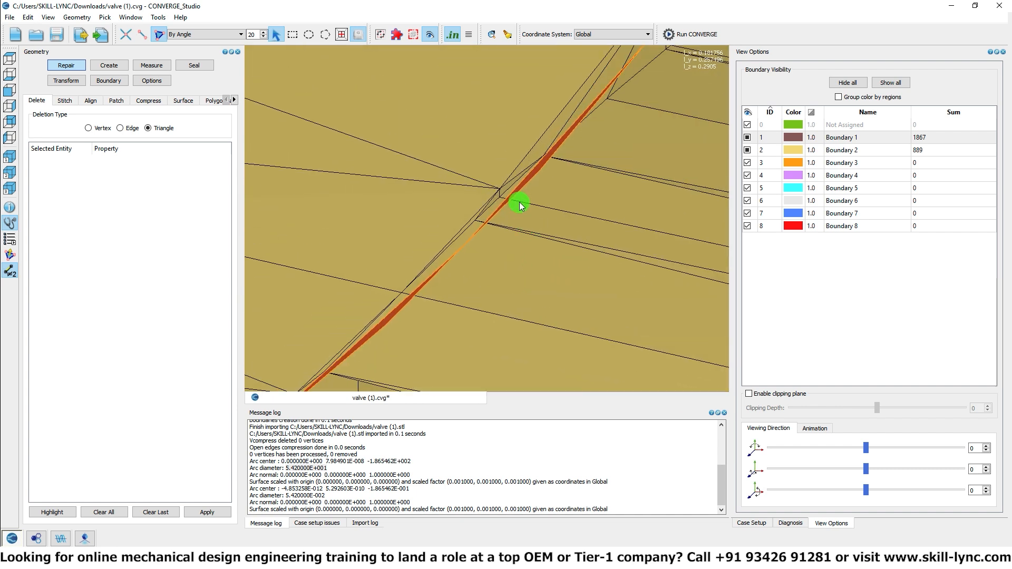
pyautogui.click(523, 187)
pyautogui.click(523, 185)
pyautogui.click(399, 310)
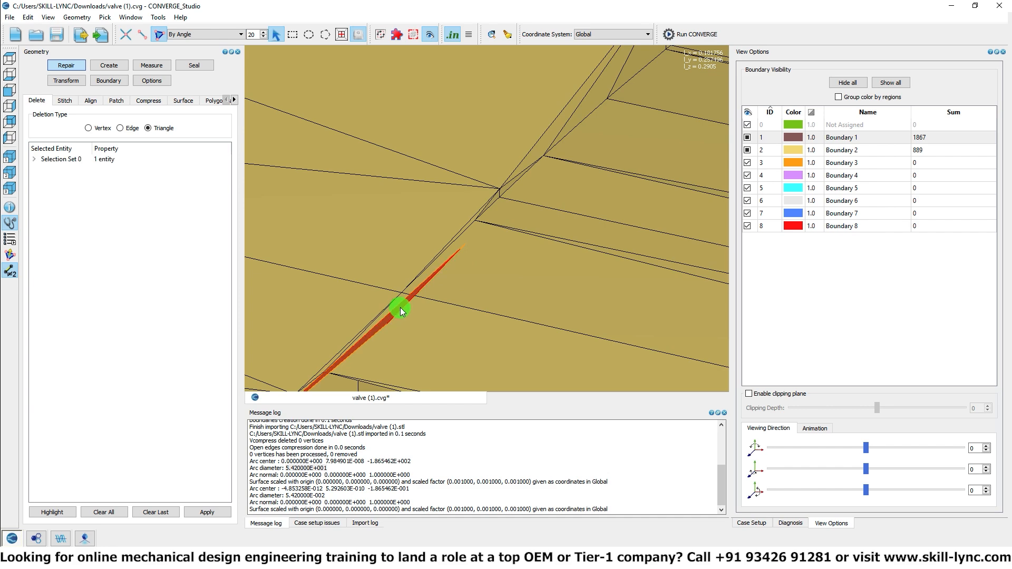
pyautogui.press('Delete')
# Step: Delete the remaining sliver triangles along the housing seam and bring back the hidden half of the valve
pyautogui.scroll(-12, 439, 290)
pyautogui.moveTo(466, 282); pyautogui.dragTo(469, 189)
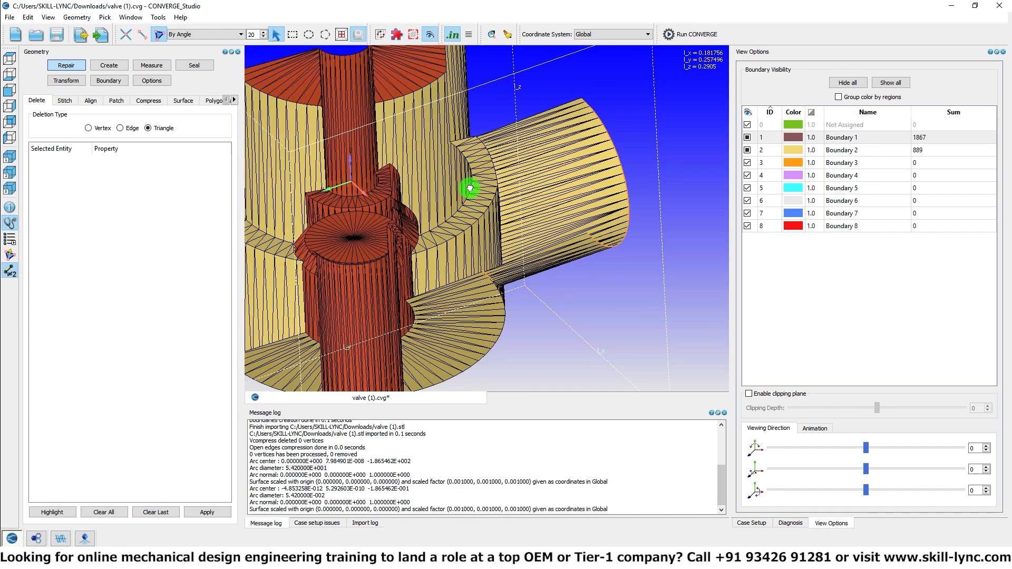
pyautogui.scroll(10, 470, 189)
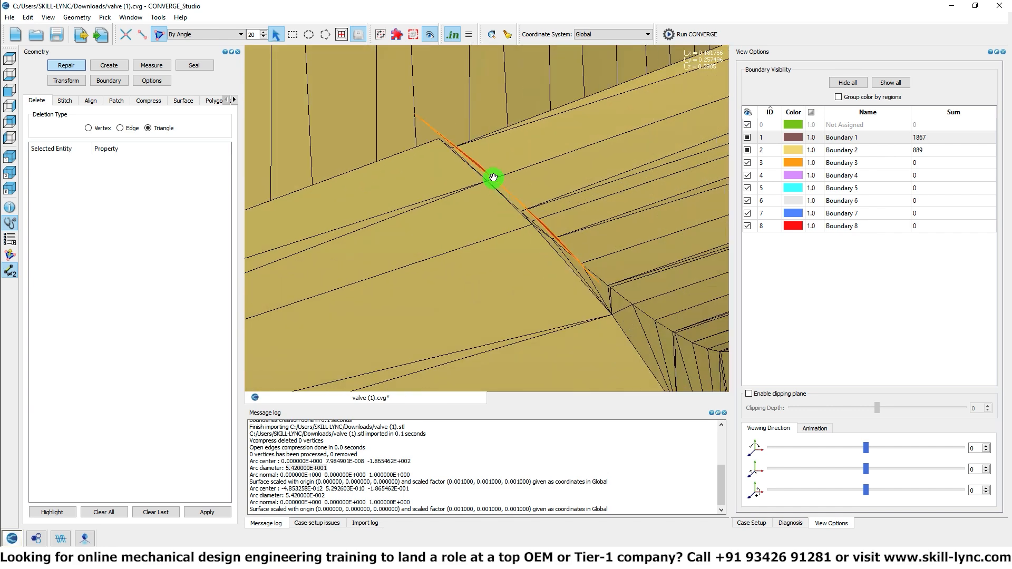
pyautogui.scroll(2, 494, 181)
pyautogui.click(478, 149)
pyautogui.press('Delete')
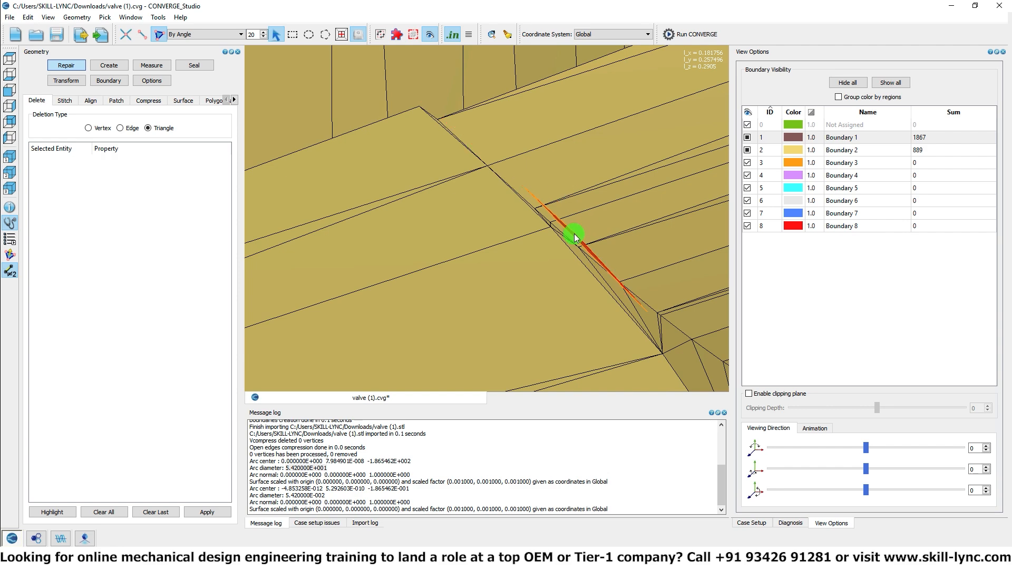
pyautogui.scroll(-6, 574, 238)
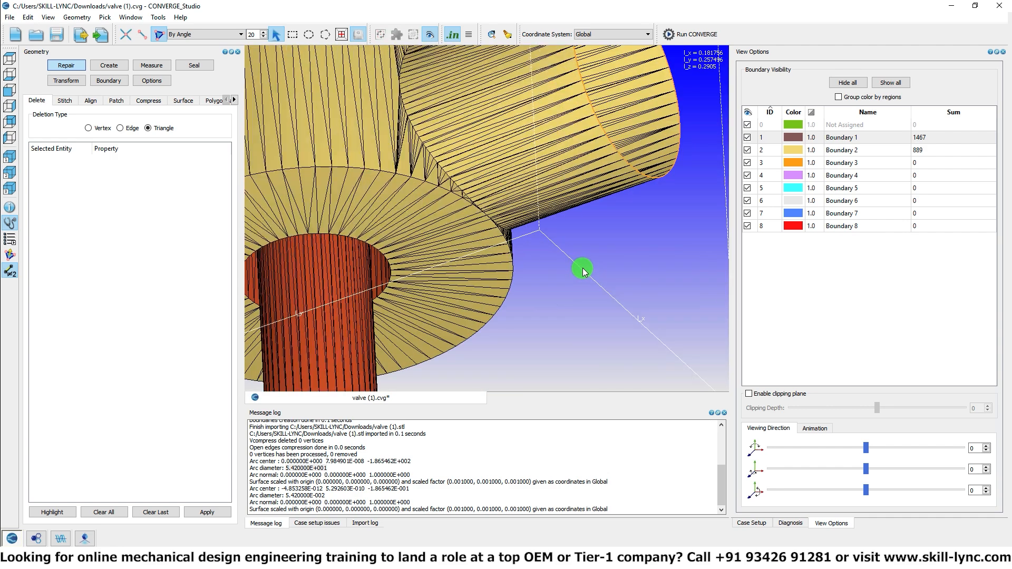
# Step: Patch the open end of the side outlet pipe from its free edge loop, picked by open edge
pyautogui.scroll(-3, 511, 237)
pyautogui.moveTo(511, 237); pyautogui.dragTo(388, 287)
pyautogui.moveTo(465, 216); pyautogui.dragTo(406, 181)
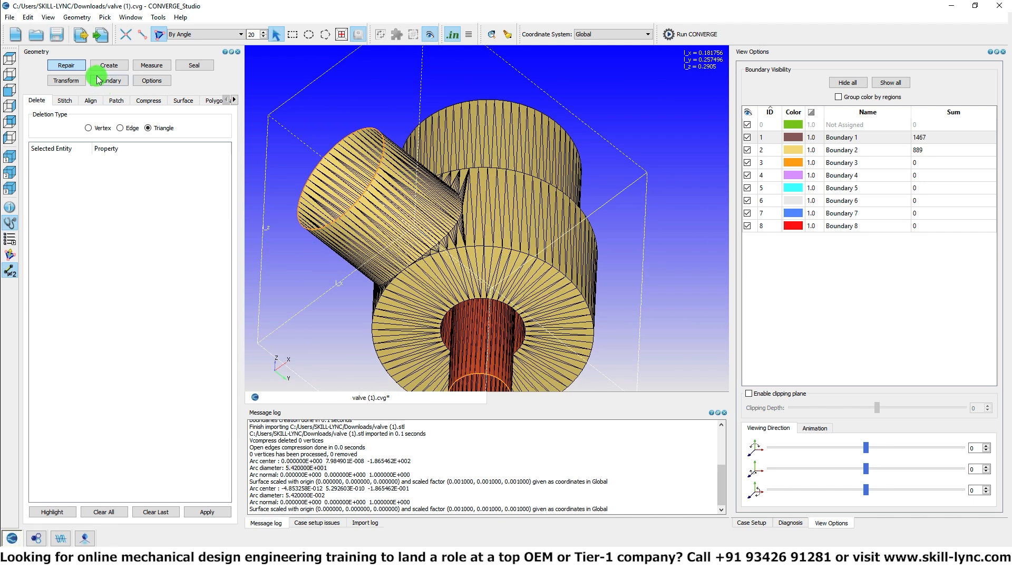
pyautogui.click(116, 100)
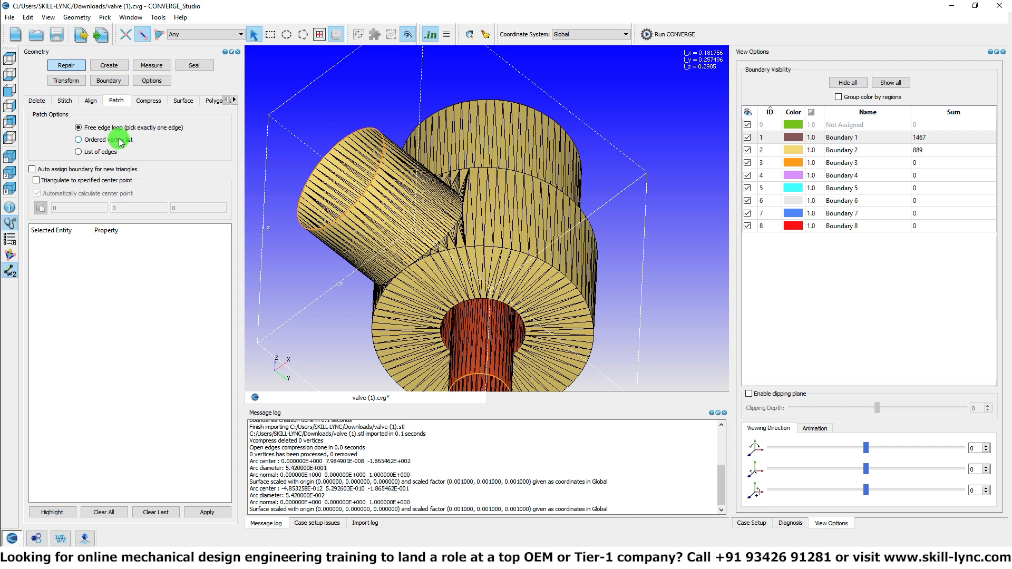
pyautogui.click(226, 36)
pyautogui.click(221, 58)
pyautogui.click(360, 133)
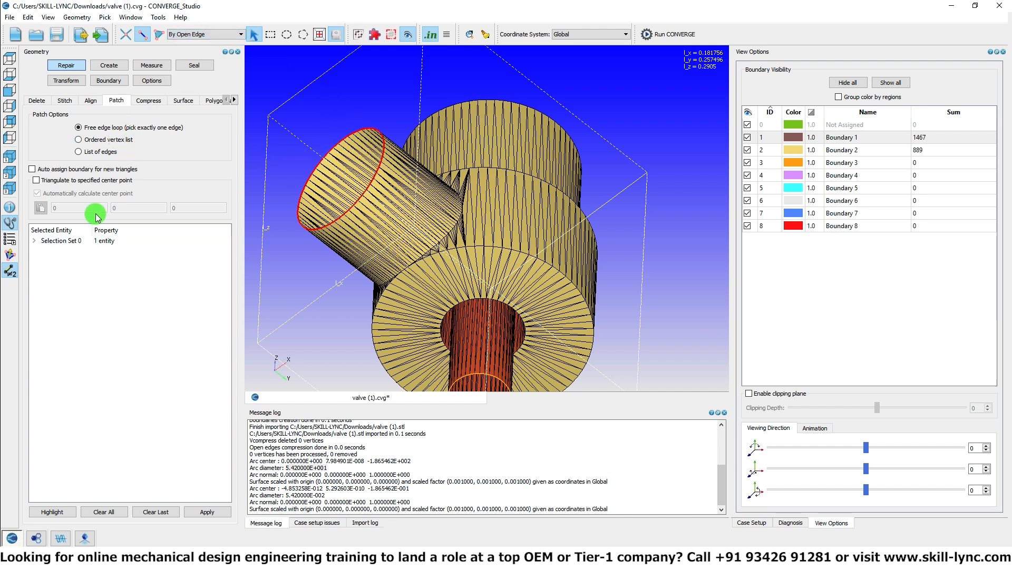
pyautogui.click(77, 171)
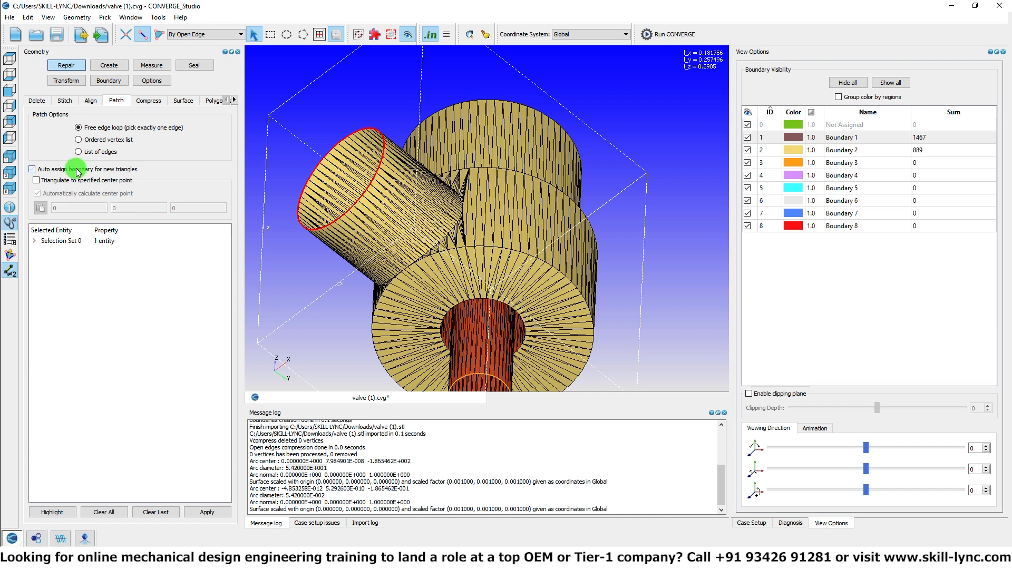
pyautogui.click(204, 514)
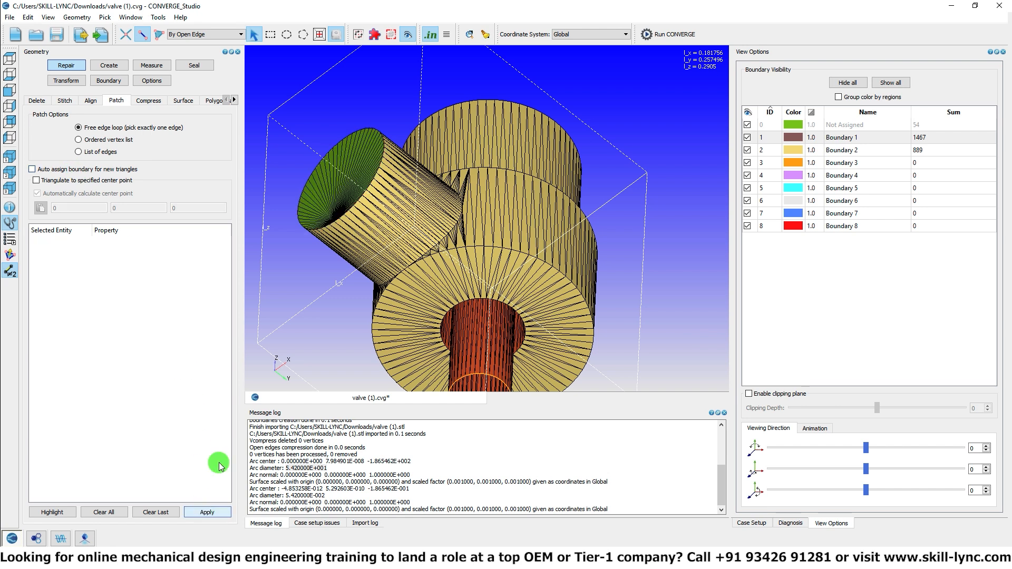
# Step: Select the unassigned triangles of the side outlet cap by boundary and assign them to Boundary 3
pyautogui.click(105, 82)
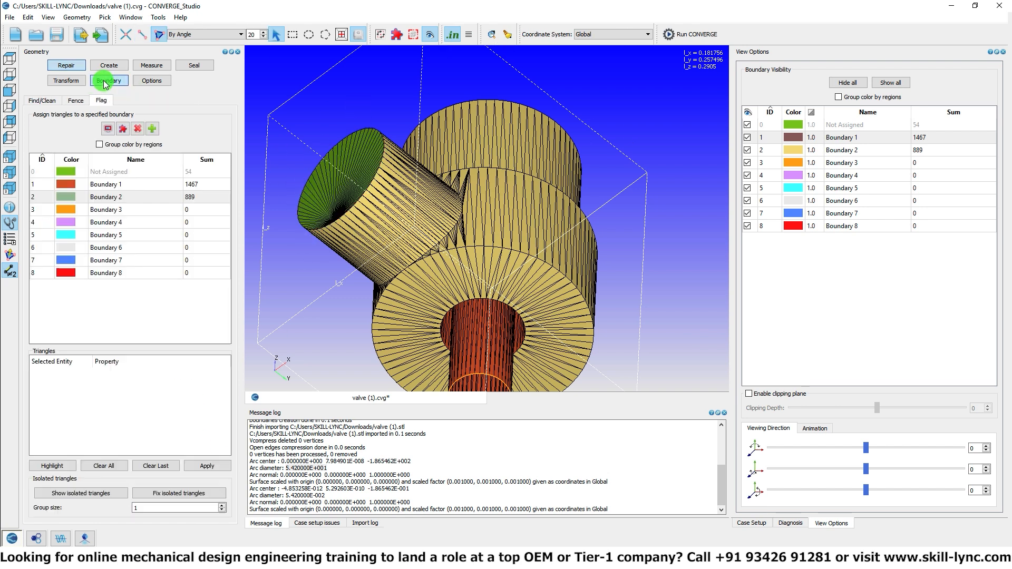
pyautogui.click(132, 209)
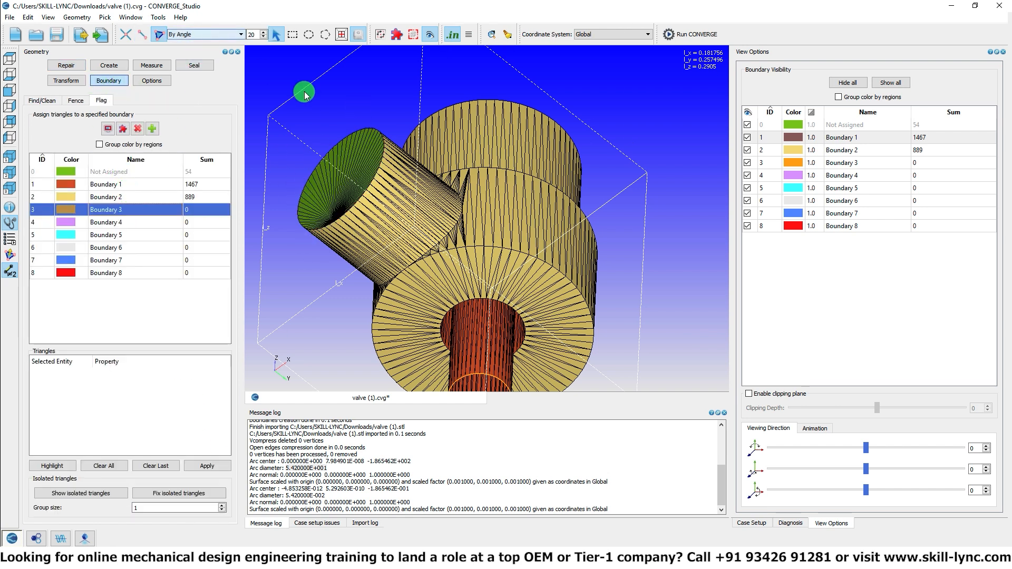
pyautogui.click(206, 34)
pyautogui.click(208, 63)
pyautogui.click(293, 199)
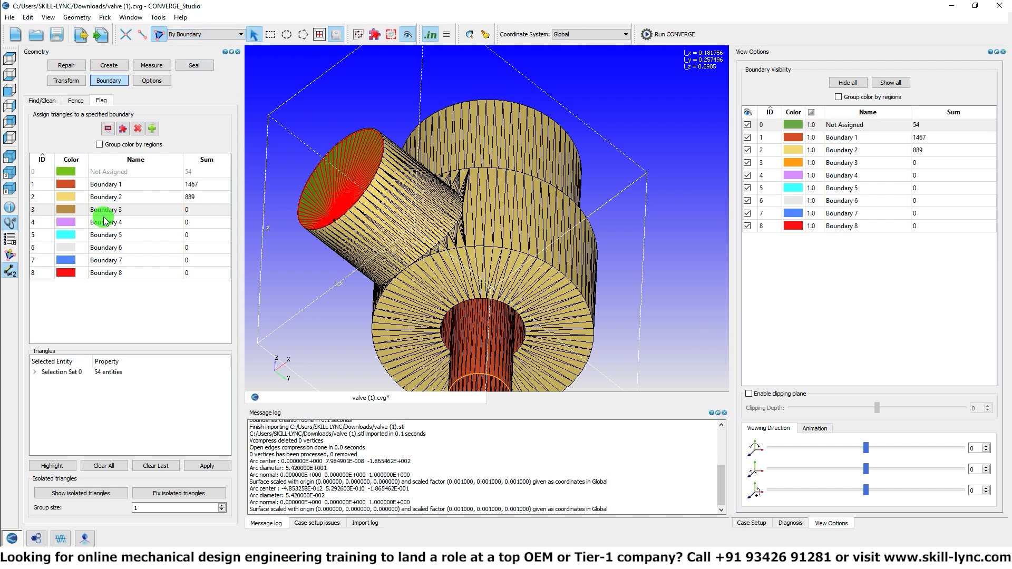
pyautogui.click(200, 465)
# Step: Patch the open circular edge at the lower end of the inlet pipe
pyautogui.moveTo(374, 274); pyautogui.dragTo(124, 97)
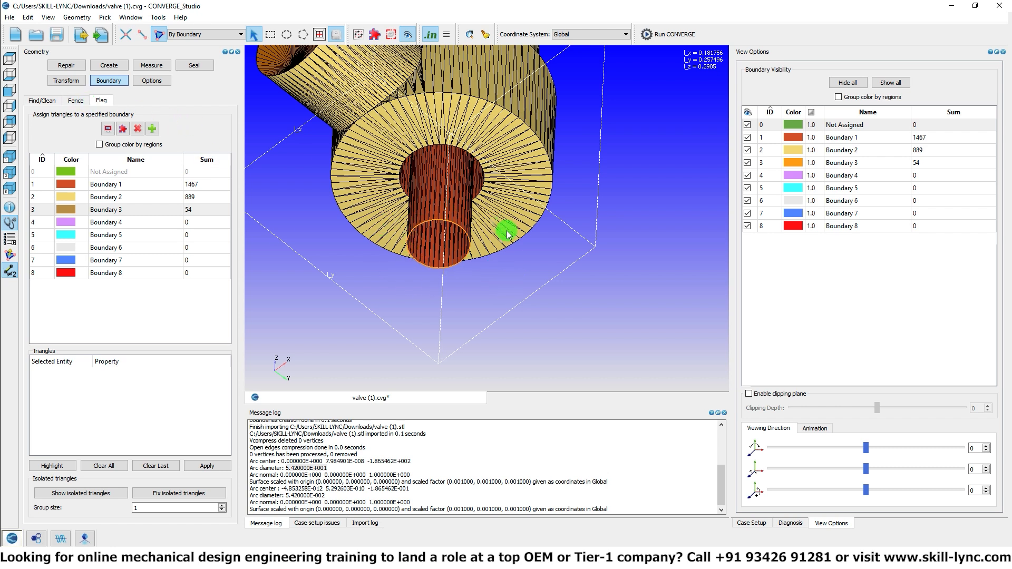
pyautogui.press('e')
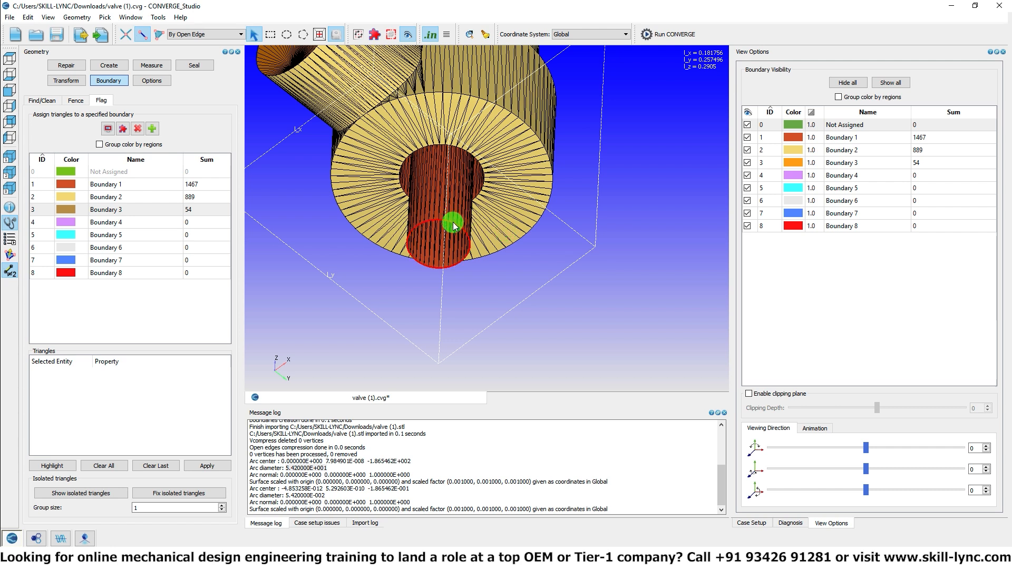
pyautogui.press('p')
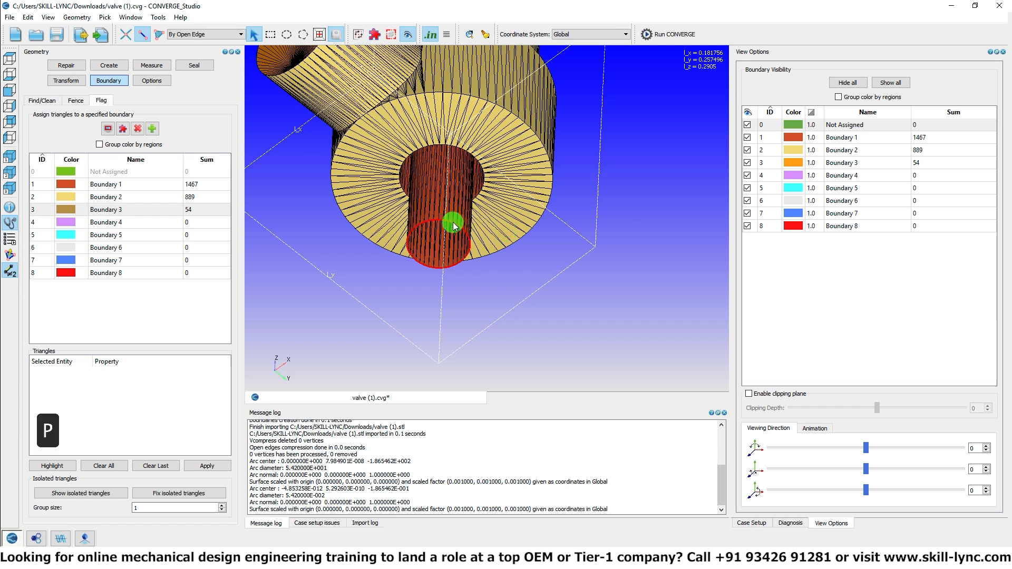
pyautogui.click(453, 223)
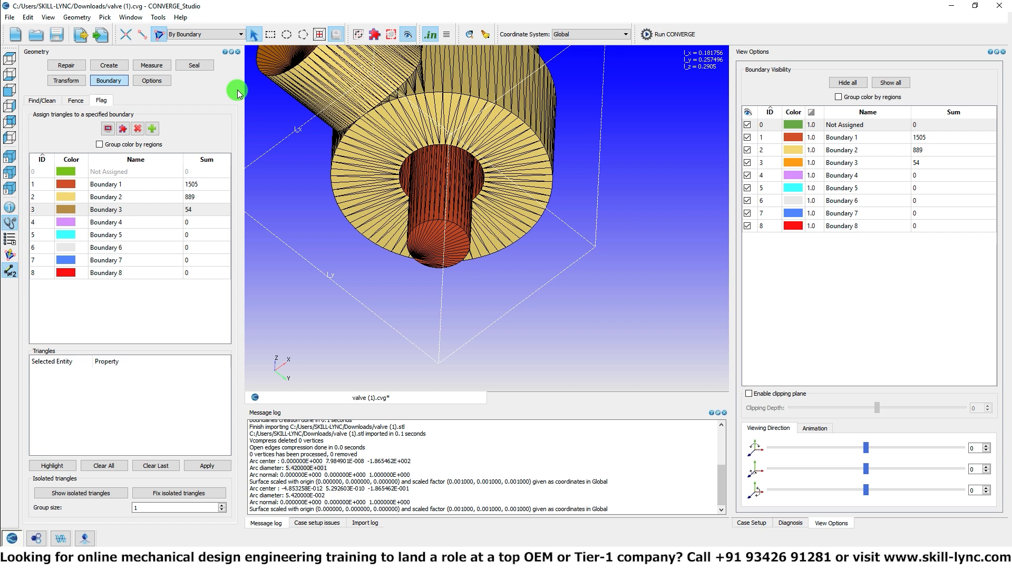
# Step: Select the inlet pipe's end cap by angle and assign its triangles to Boundary 4
pyautogui.click(216, 34)
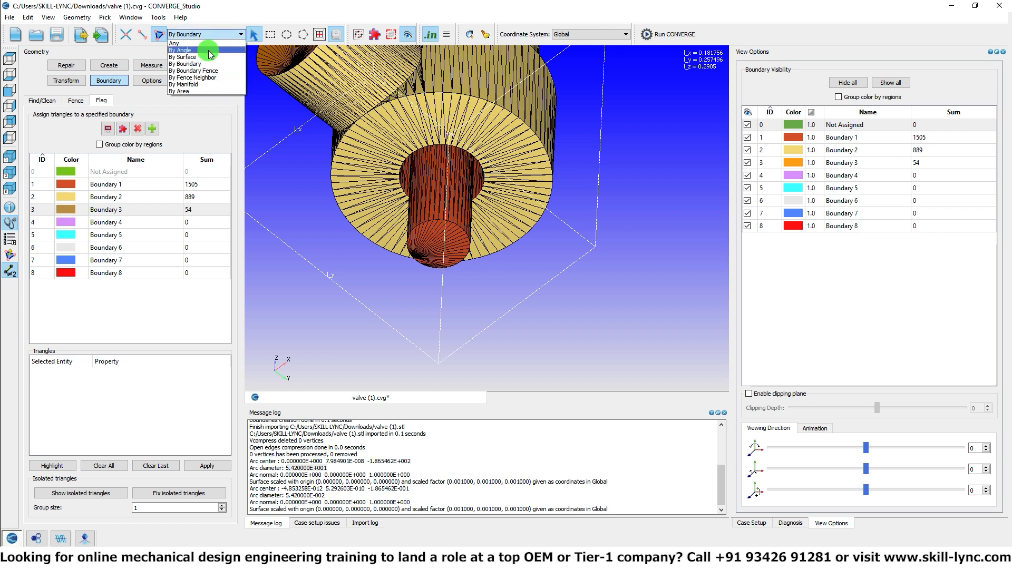
pyautogui.click(207, 50)
pyautogui.click(422, 242)
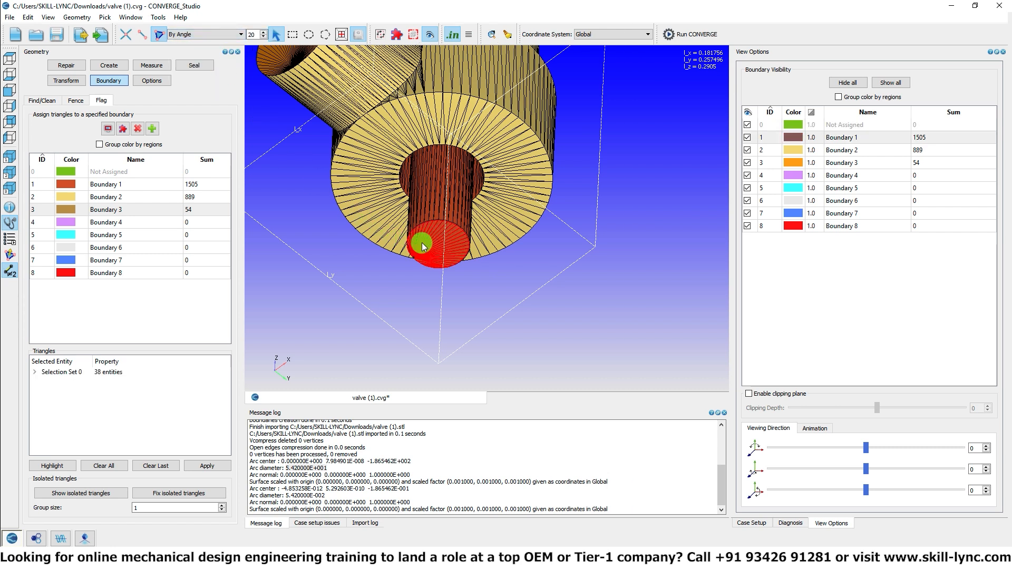
pyautogui.click(164, 221)
pyautogui.click(208, 465)
# Step: Run the surface diagnosis on the whole valve and display the triangle normals at the side outlet's end
pyautogui.moveTo(482, 275)
pyautogui.mouseDown()
pyautogui.moveTo(492, 224)
pyautogui.moveTo(481, 163)
pyautogui.moveTo(453, 277)
pyautogui.moveTo(468, 260)
pyautogui.moveTo(477, 268)
pyautogui.mouseUp()
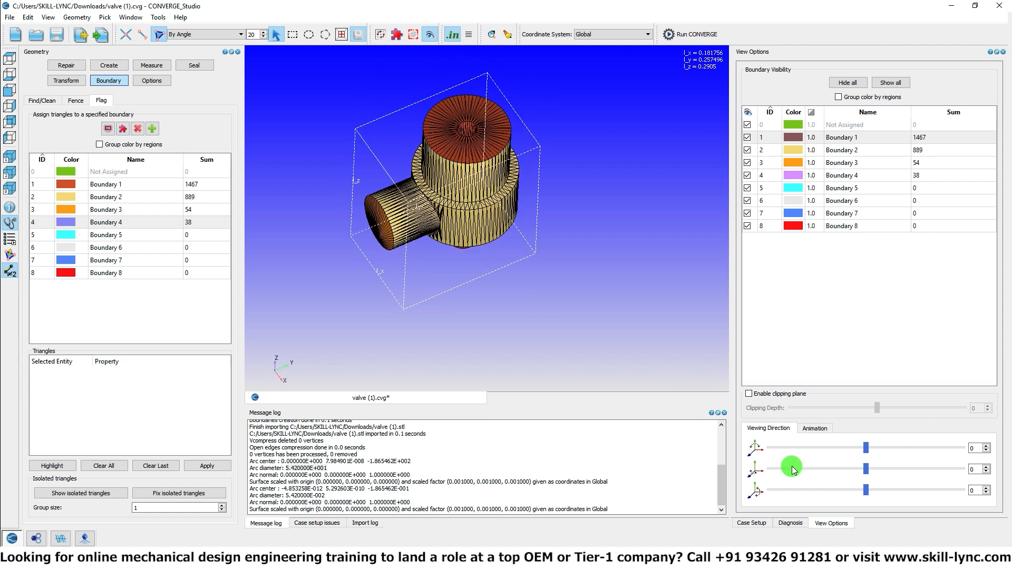
pyautogui.click(790, 523)
pyautogui.click(793, 507)
pyautogui.moveTo(533, 228); pyautogui.dragTo(512, 253)
pyautogui.click(17, 255)
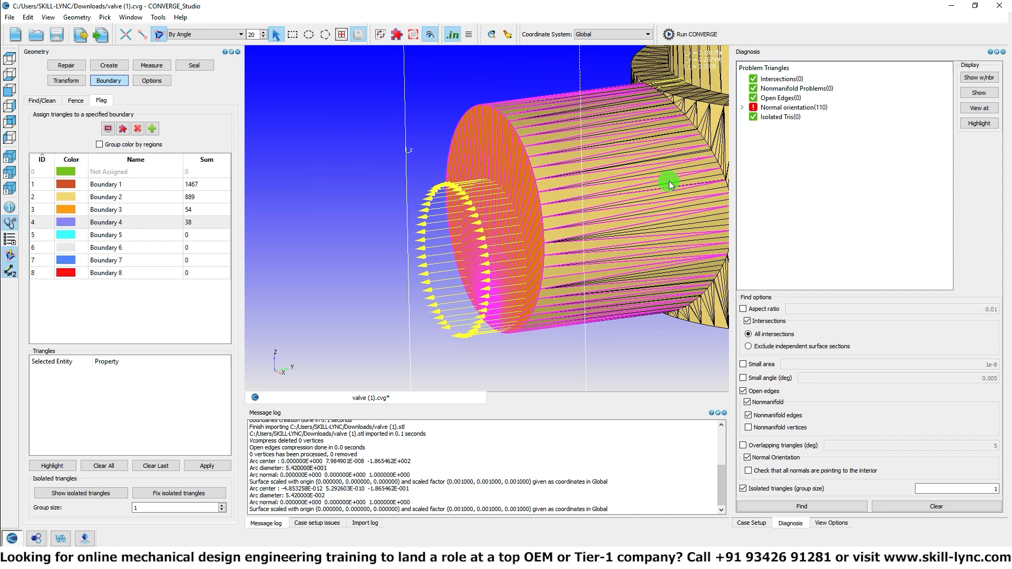
# Step: Flip the side outlet's normals by propagating the change from one triangle on its end cap, and rerun the surface diagnosis
pyautogui.click(58, 82)
pyautogui.click(156, 100)
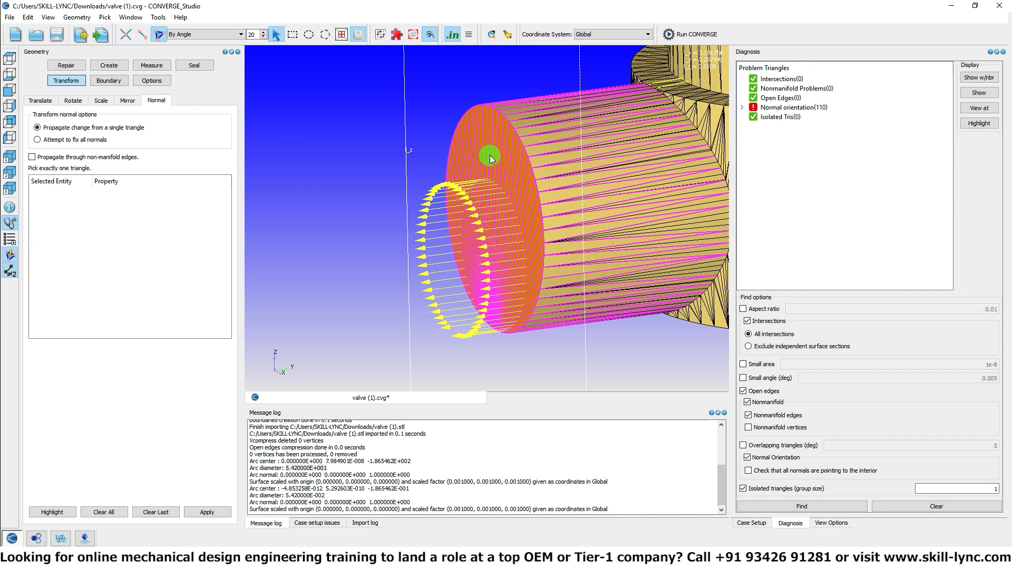
pyautogui.click(508, 167)
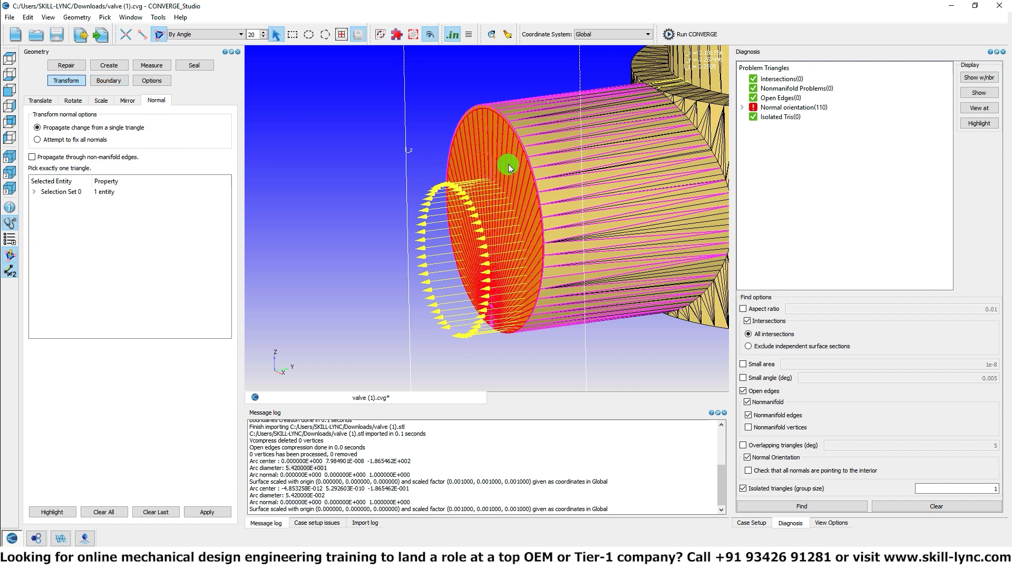
pyautogui.click(219, 509)
pyautogui.scroll(-3, 576, 192)
pyautogui.moveTo(639, 221); pyautogui.dragTo(511, 205, button='middle')
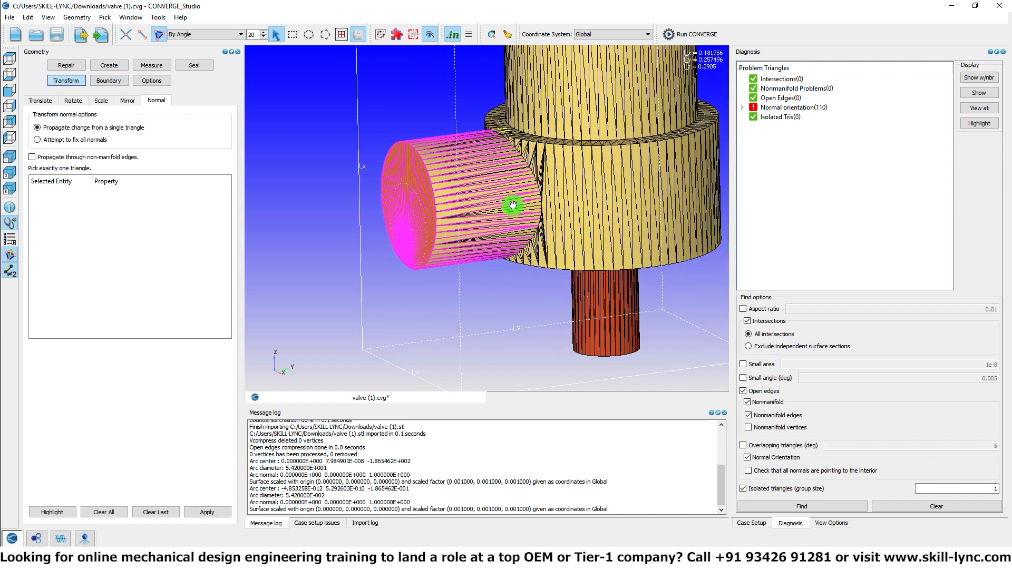
pyautogui.click(807, 507)
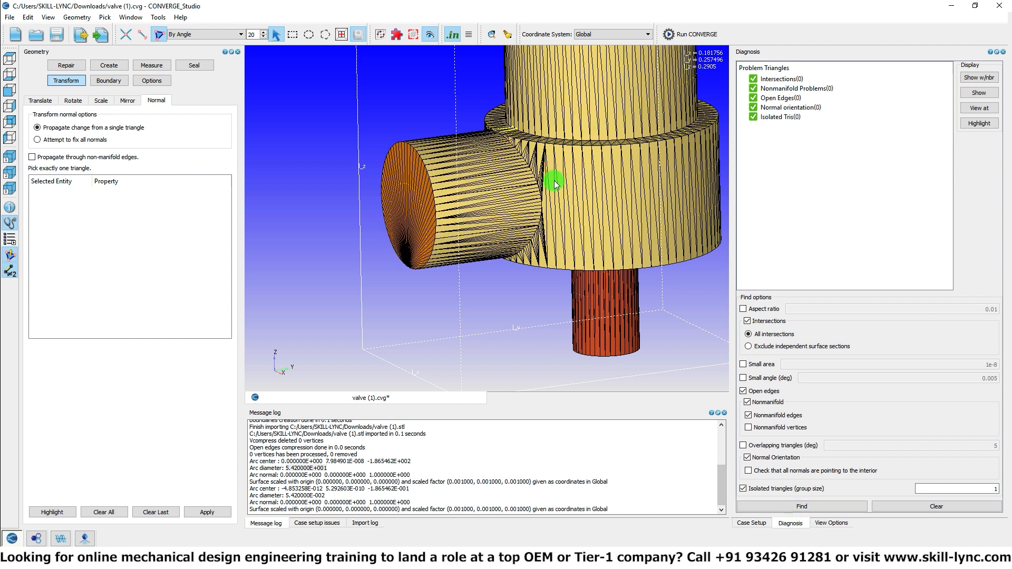
pyautogui.scroll(-4, 554, 183)
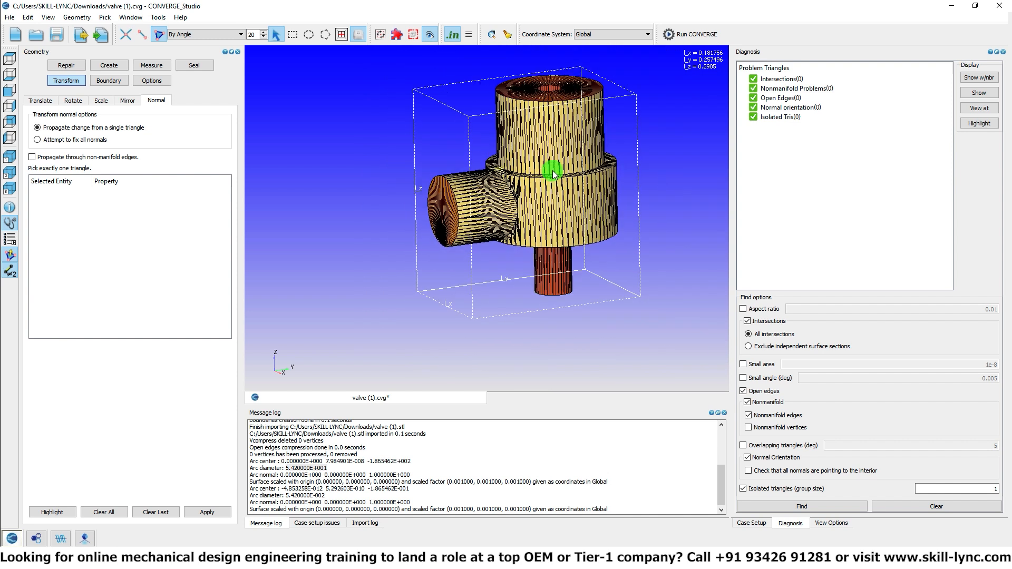